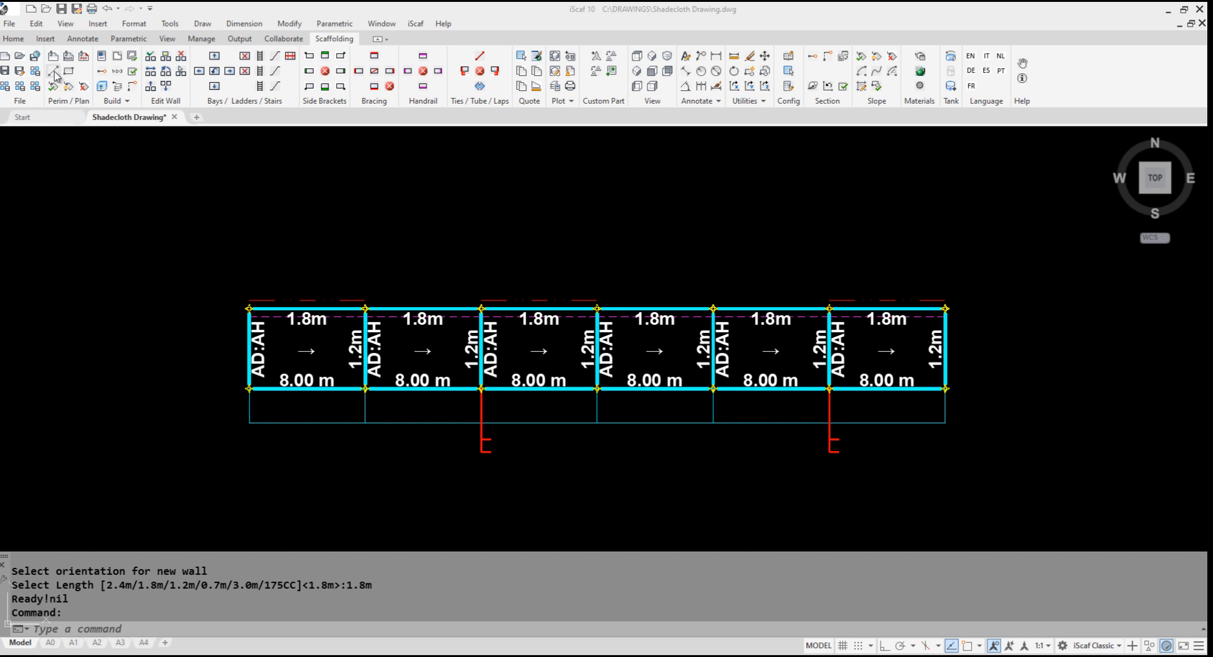
Step: Draw an orthogonal line just outside the scaffold, running up one end, along the upper long side and down the other end
{"action": "left_click", "coordinate": [54, 74]}
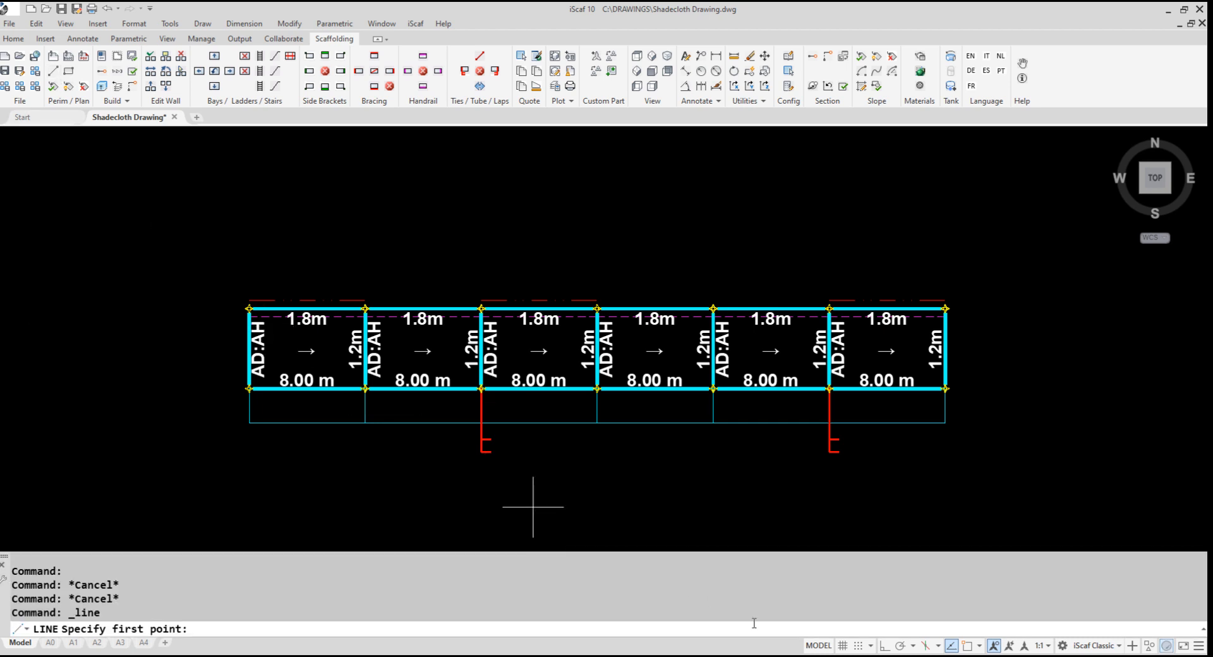
{"action": "left_click", "coordinate": [884, 646]}
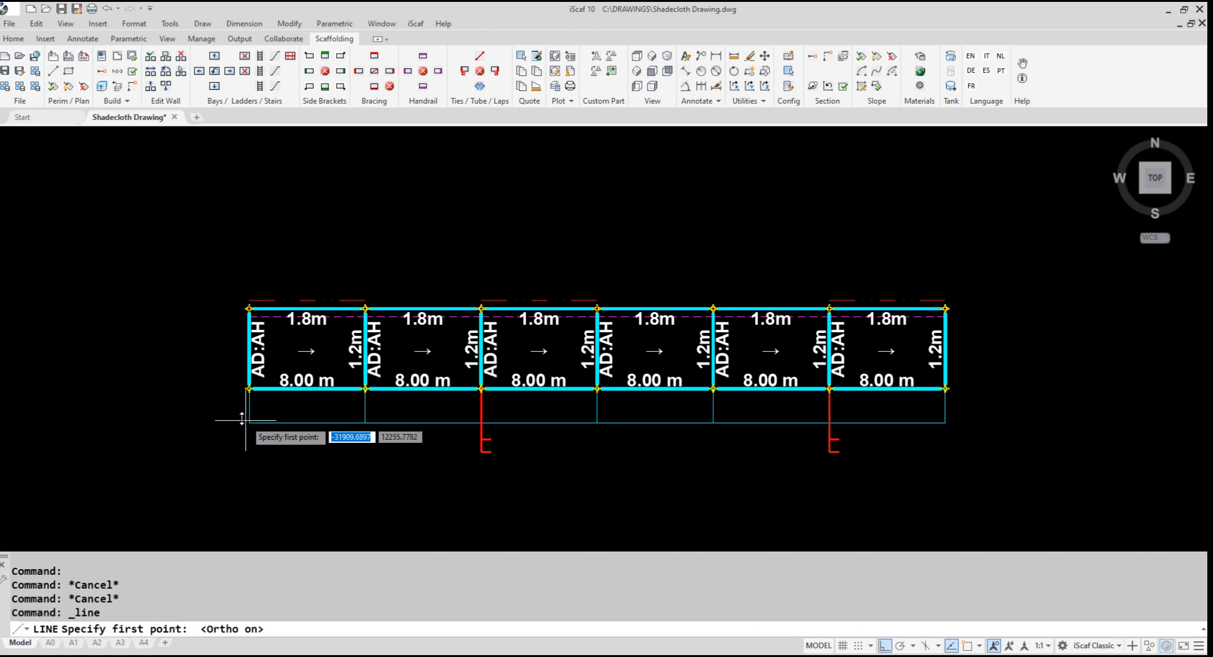
{"action": "scroll", "coordinate": [243, 418], "scroll_direction": "up", "scroll_amount": 2}
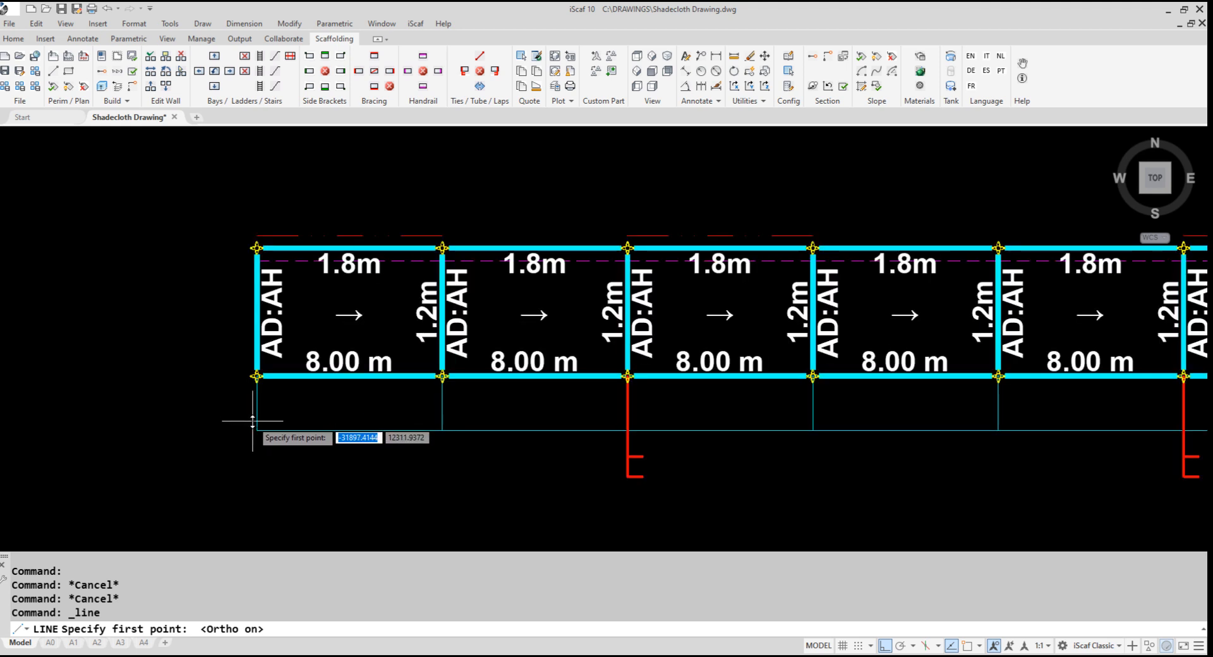
{"action": "scroll", "coordinate": [252, 422], "scroll_direction": "down", "scroll_amount": 2}
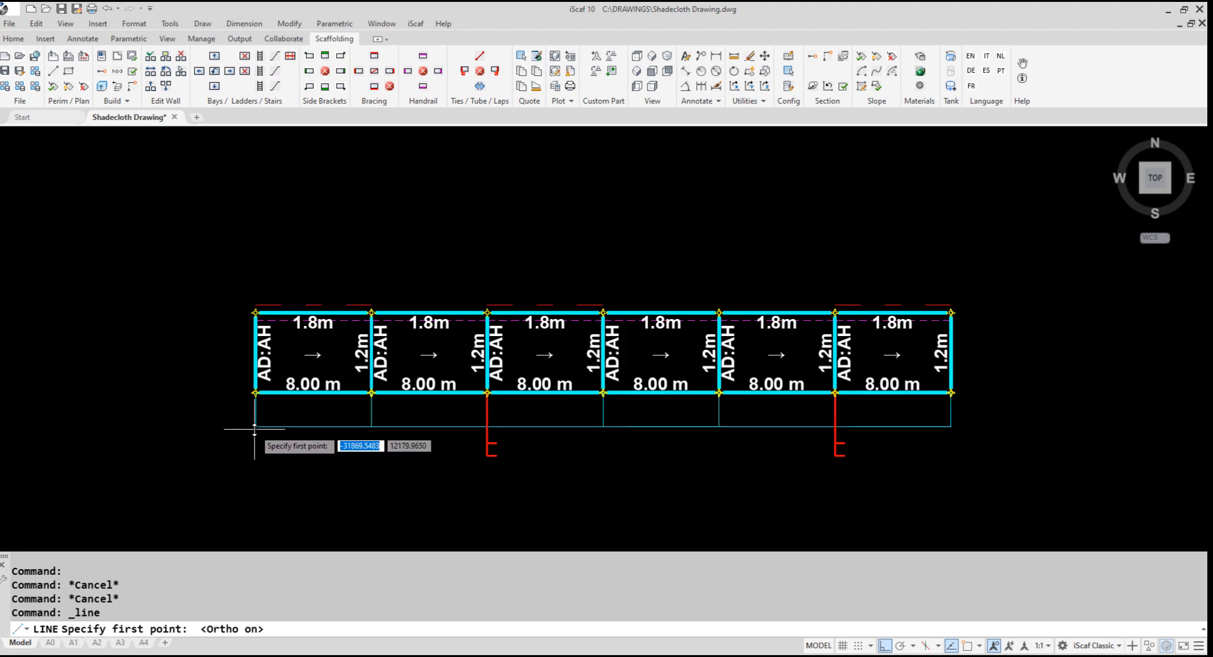
{"action": "left_click", "coordinate": [252, 428]}
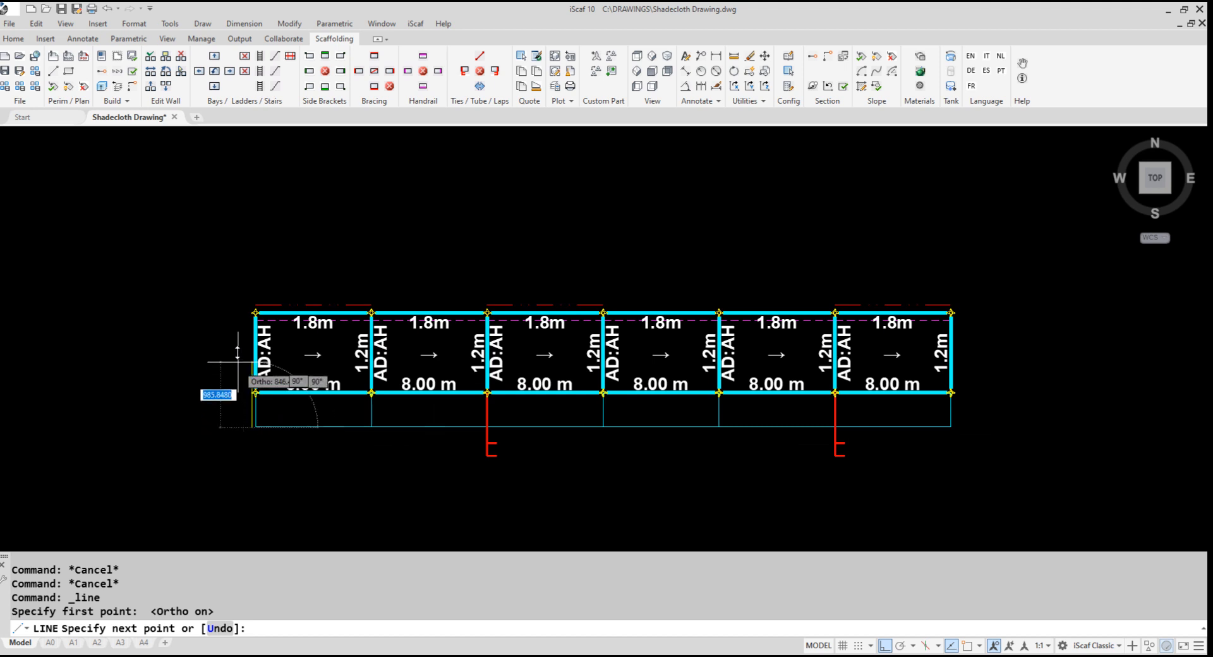
{"action": "left_click", "coordinate": [225, 302]}
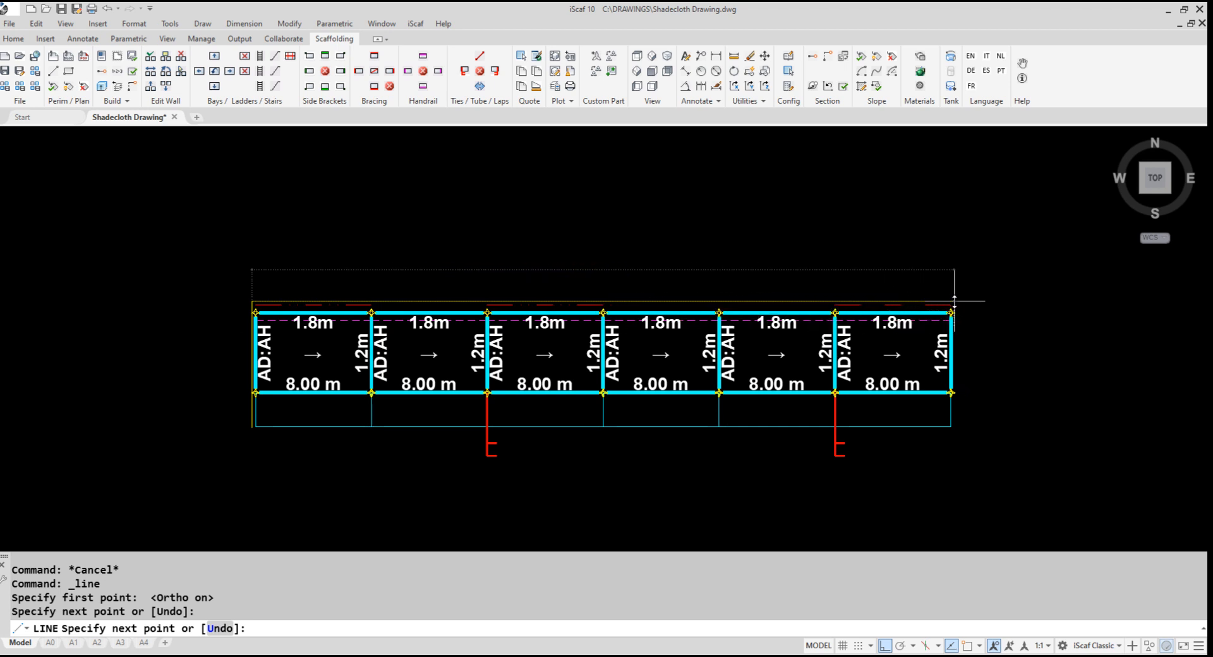
{"action": "left_click", "coordinate": [954, 302]}
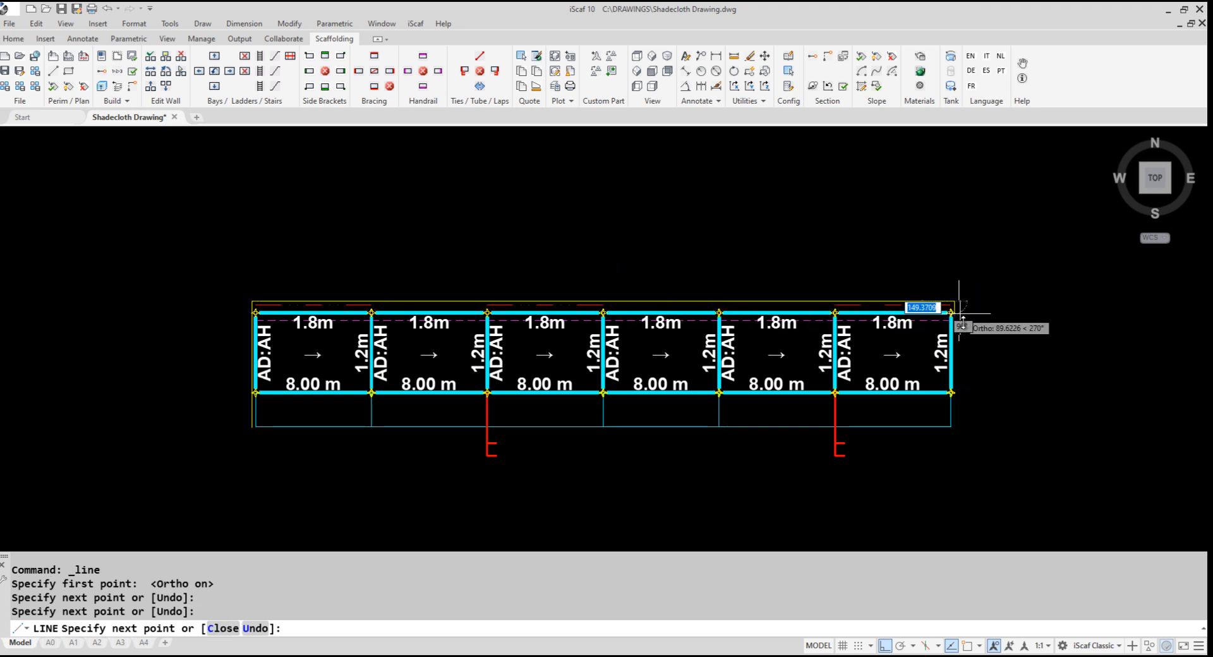
{"action": "left_click", "coordinate": [977, 427]}
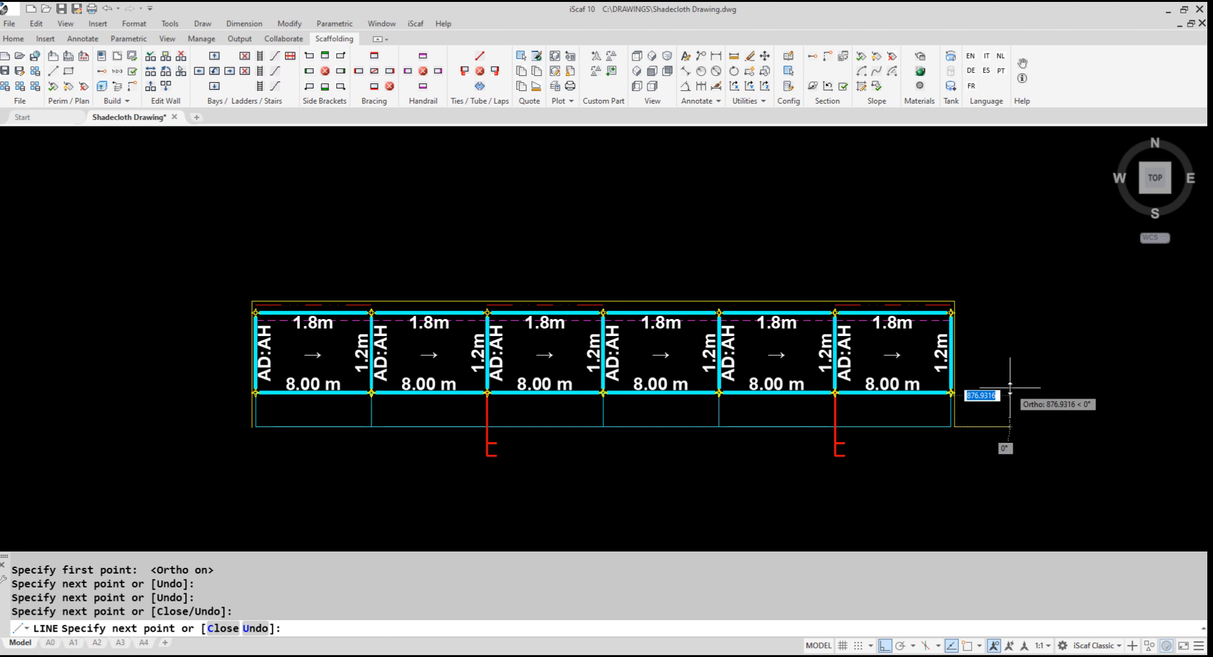
{"action": "key", "text": "Return"}
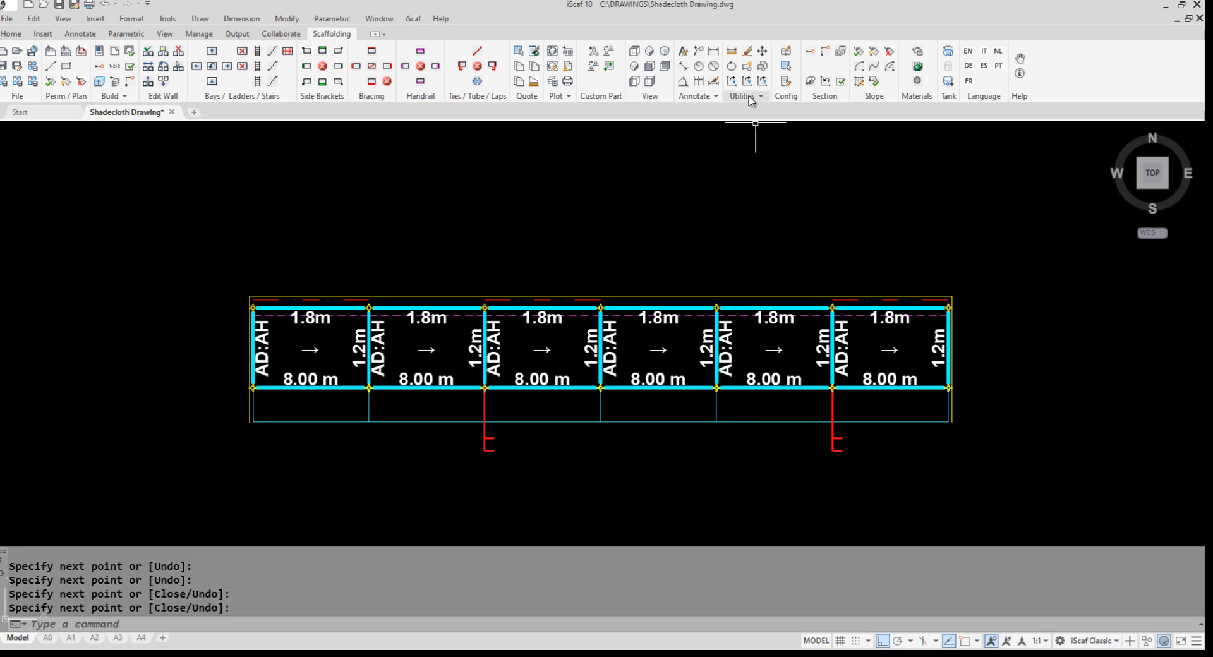
Step: Choose SHADECLOTH_01.dwg from the Shadecloth folder under BONUS\METRIC as the block to insert
{"action": "left_click", "coordinate": [764, 64]}
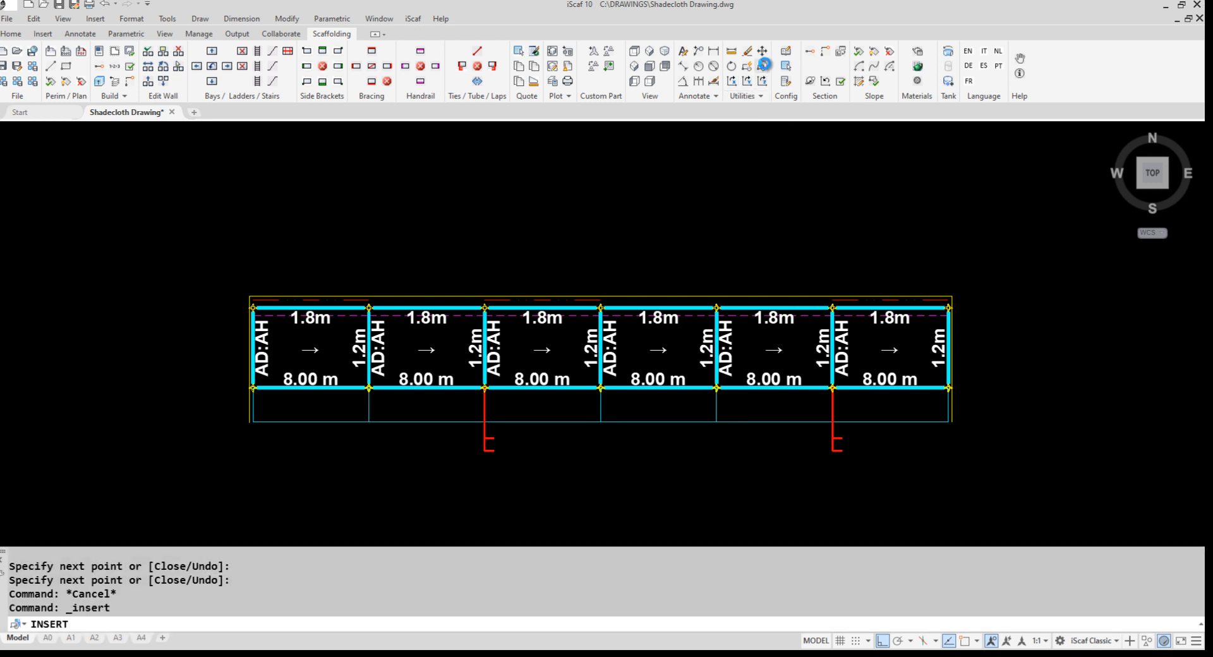
{"action": "left_click", "coordinate": [1122, 131]}
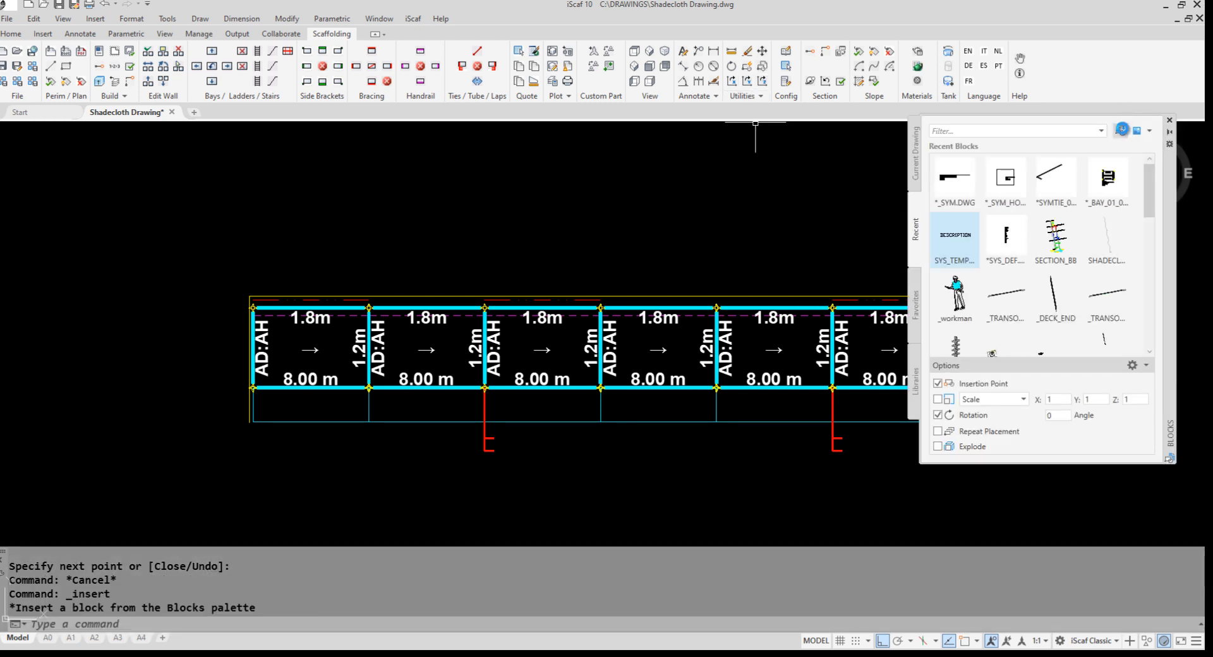
{"action": "left_click", "coordinate": [239, 290]}
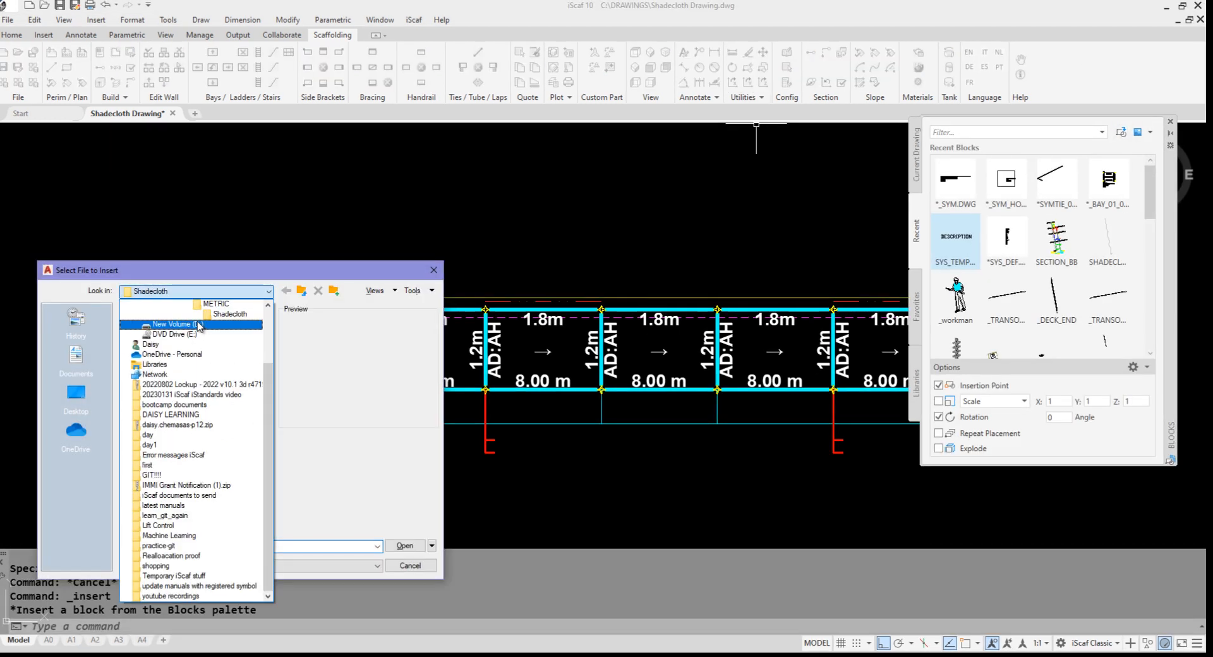
{"action": "scroll", "coordinate": [190, 324], "scroll_direction": "up", "scroll_amount": 2}
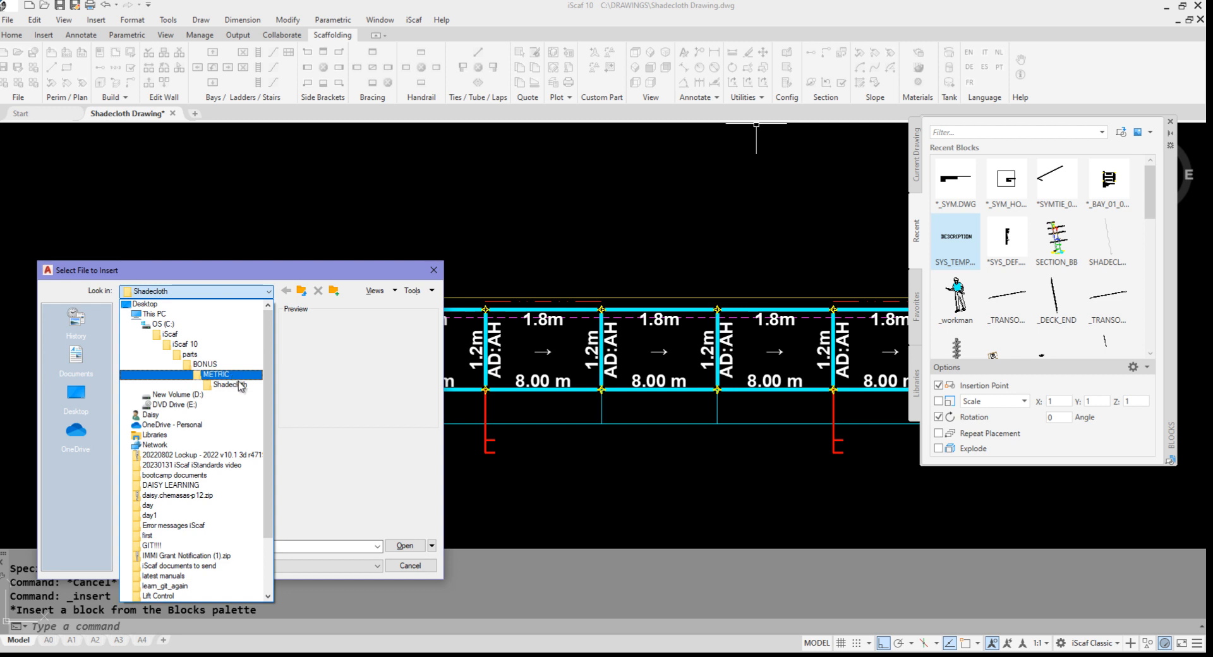
{"action": "left_click", "coordinate": [229, 384]}
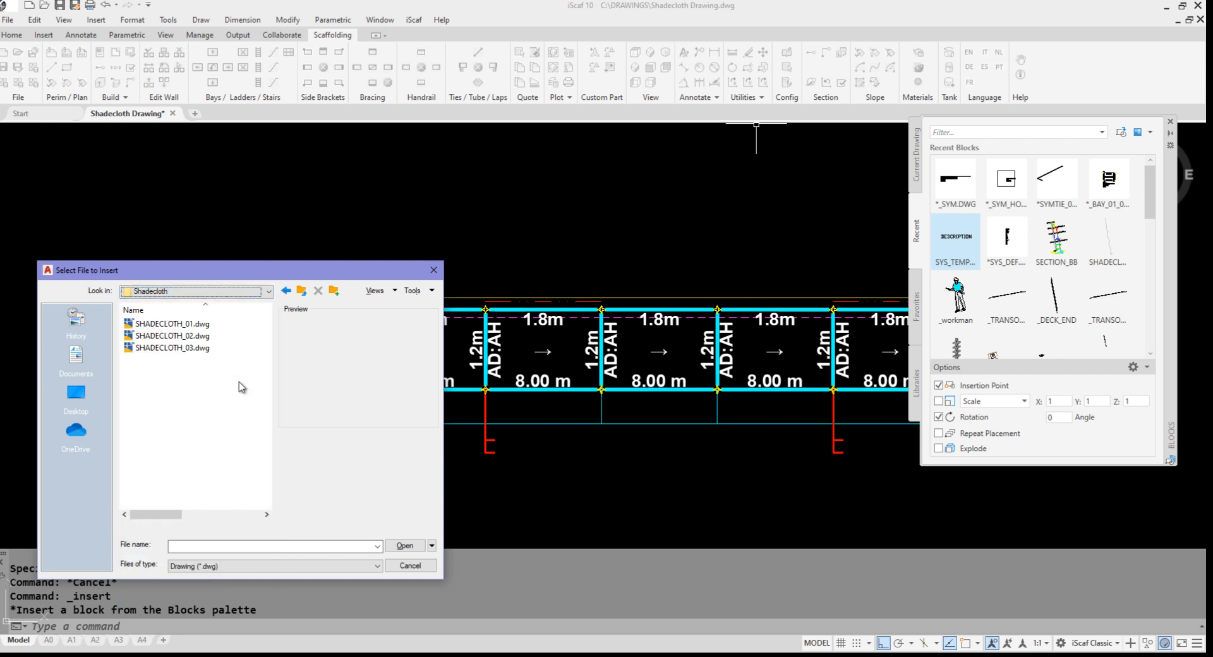
{"action": "left_click", "coordinate": [218, 323]}
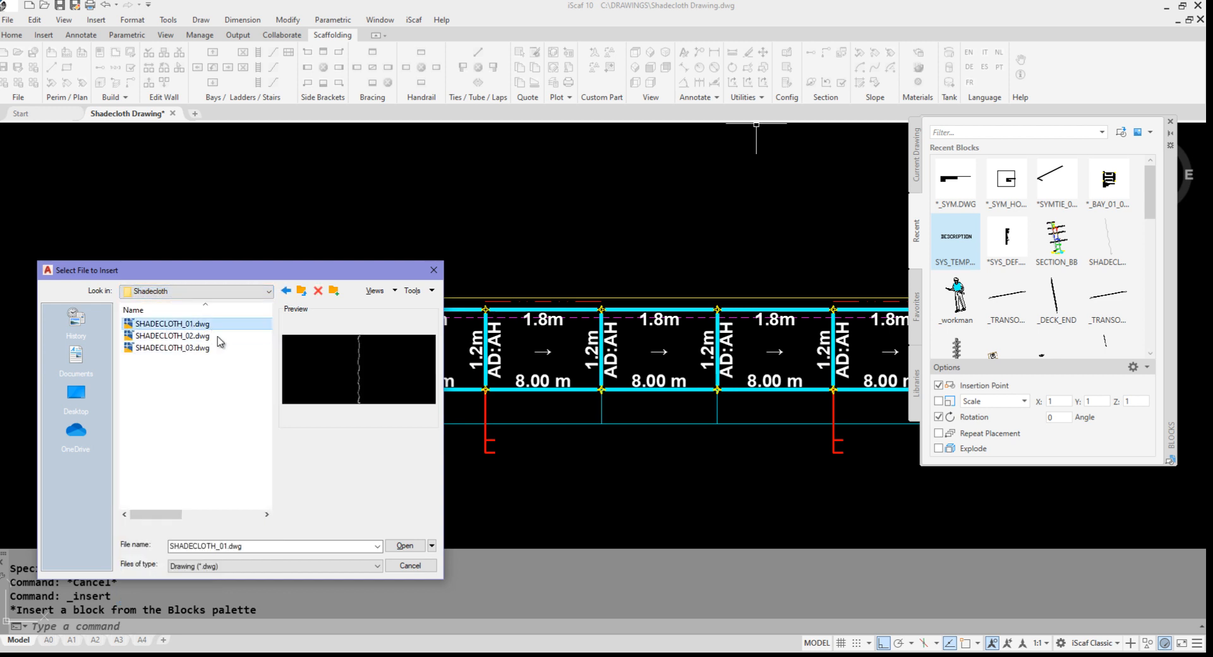
{"action": "left_click", "coordinate": [408, 545]}
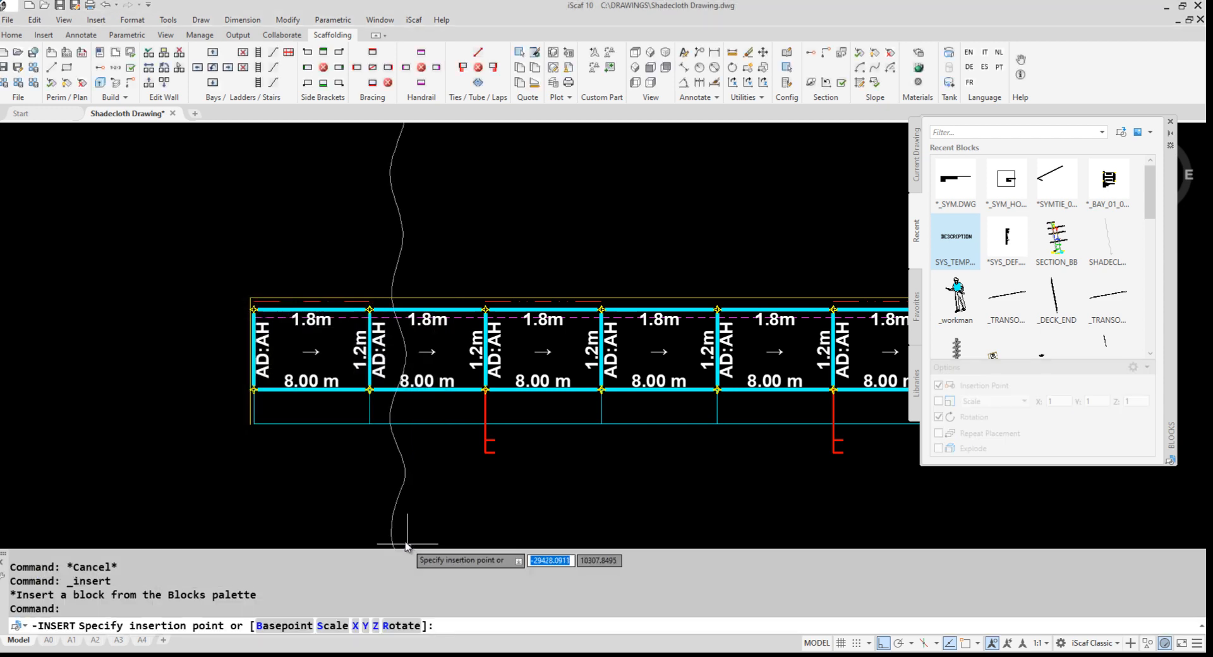
Step: Place the shadecloth block just left of the scaffold's upper edge, rotated so it runs horizontally away from the scaffold
{"action": "scroll", "coordinate": [193, 506], "scroll_direction": "down", "scroll_amount": 5}
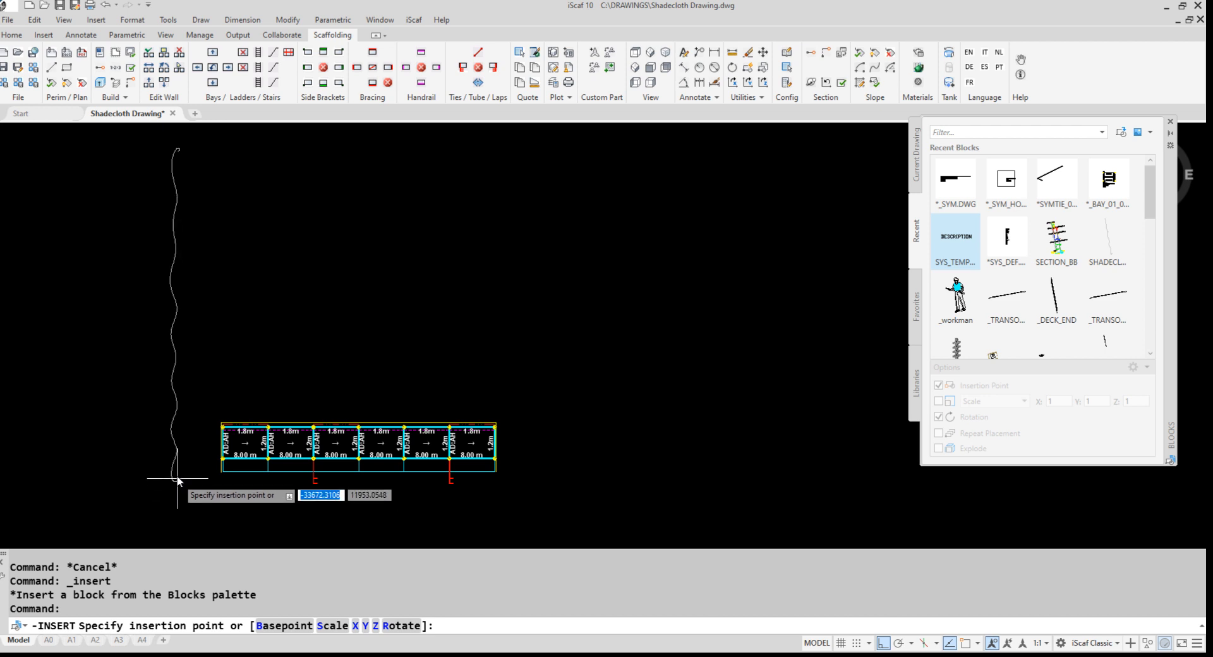
{"action": "left_click", "coordinate": [186, 419]}
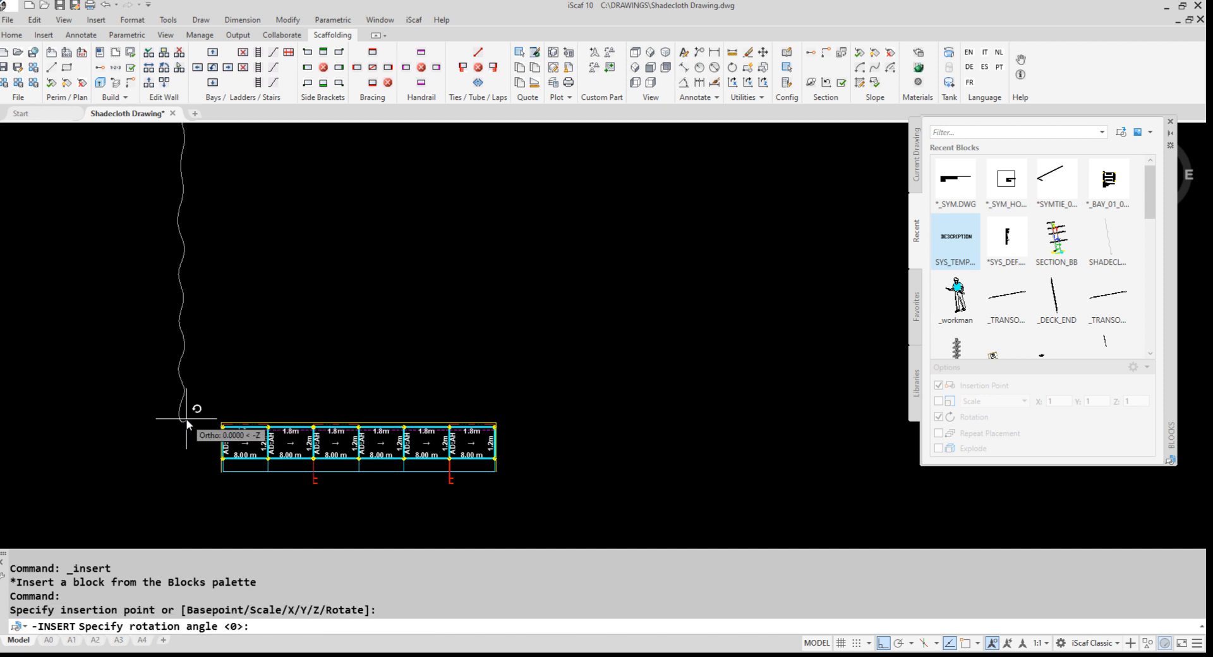
{"action": "left_click", "coordinate": [193, 432]}
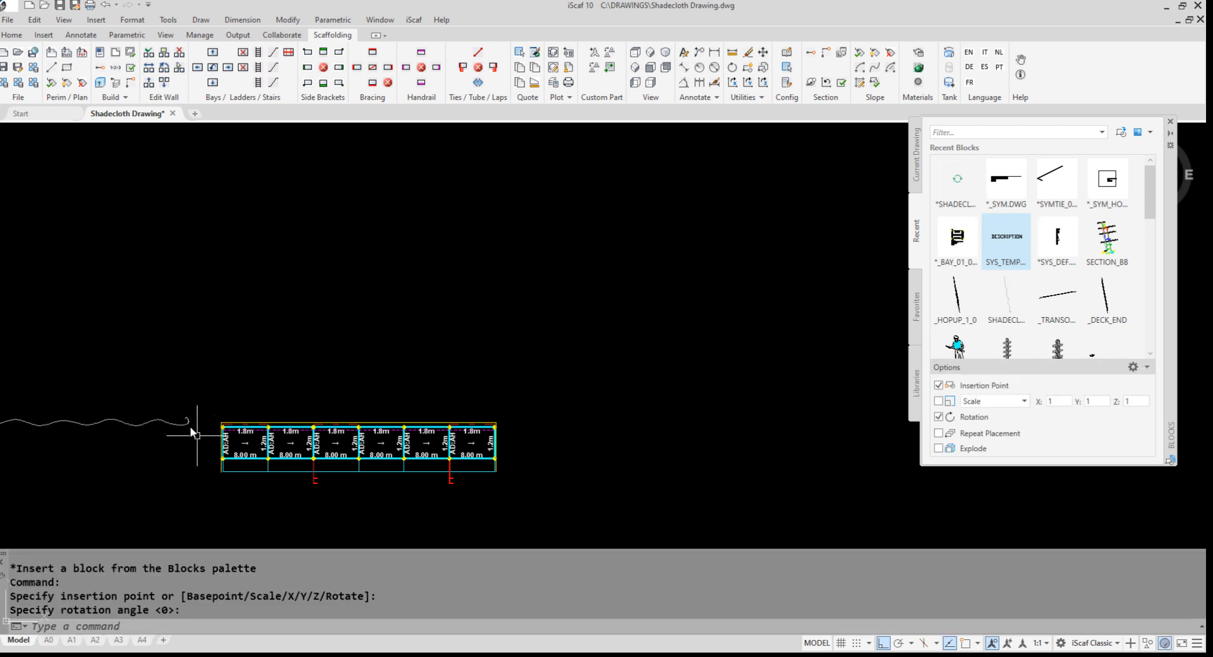
Step: Rotate the shadecloth block 180° about its insertion point so it runs along the scaffold's upper side
{"action": "left_click", "coordinate": [186, 419]}
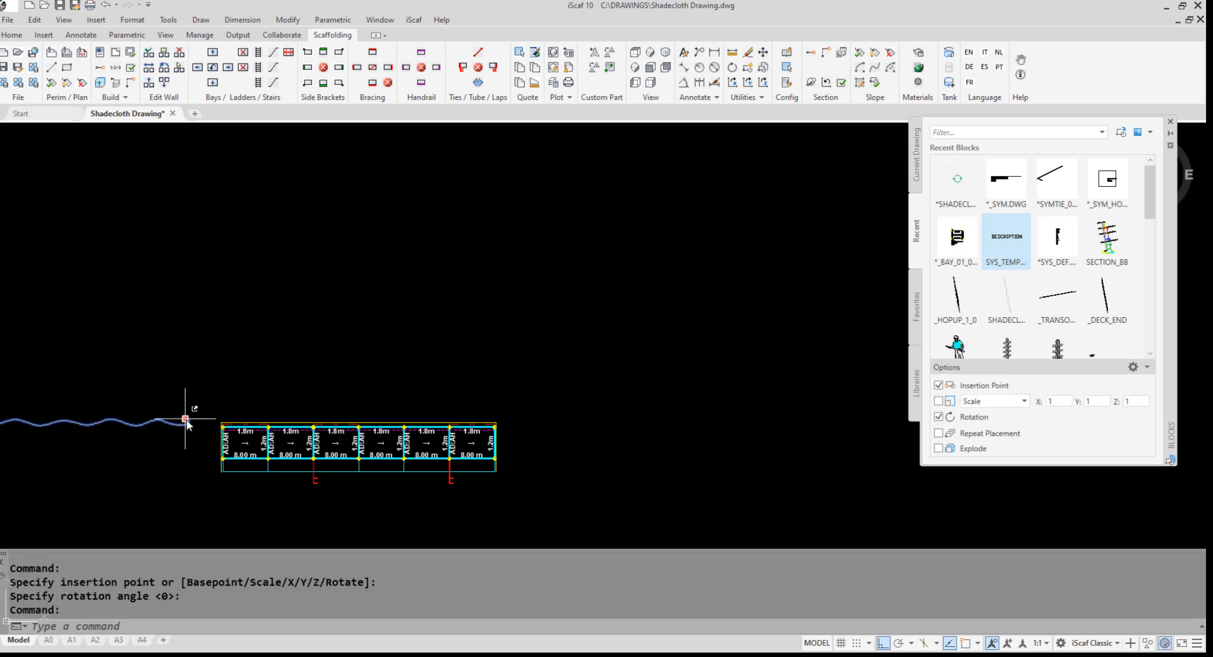
{"action": "left_click", "coordinate": [186, 419]}
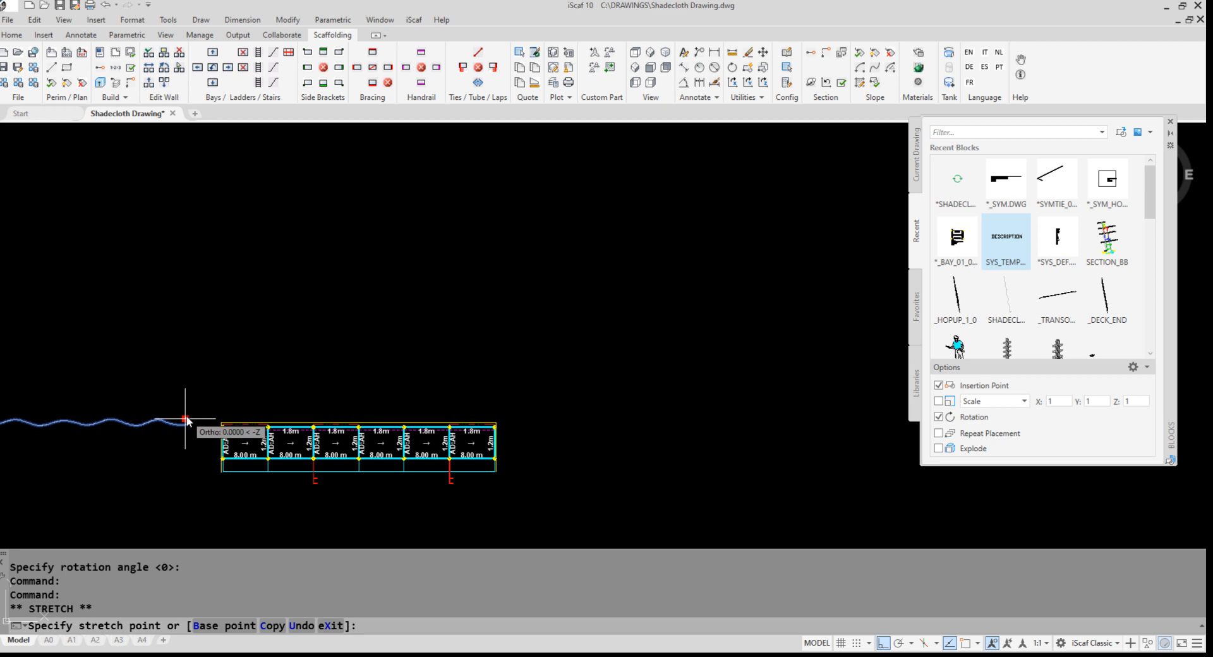
{"action": "key", "text": "space"}
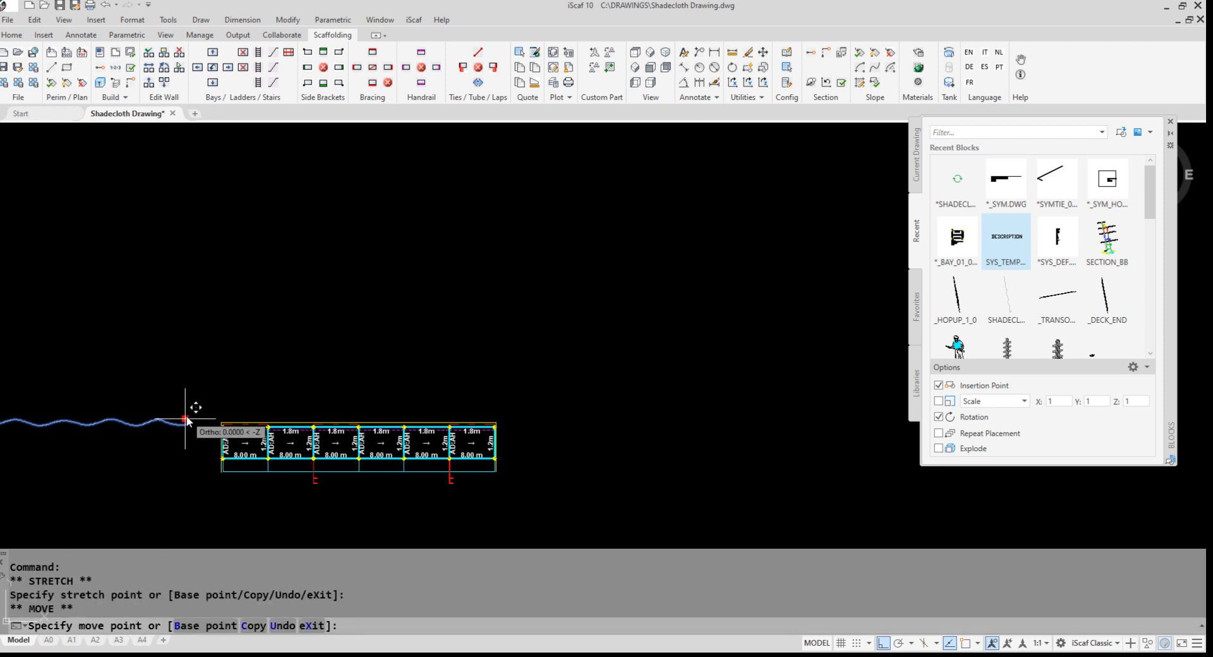
{"action": "key", "text": "space"}
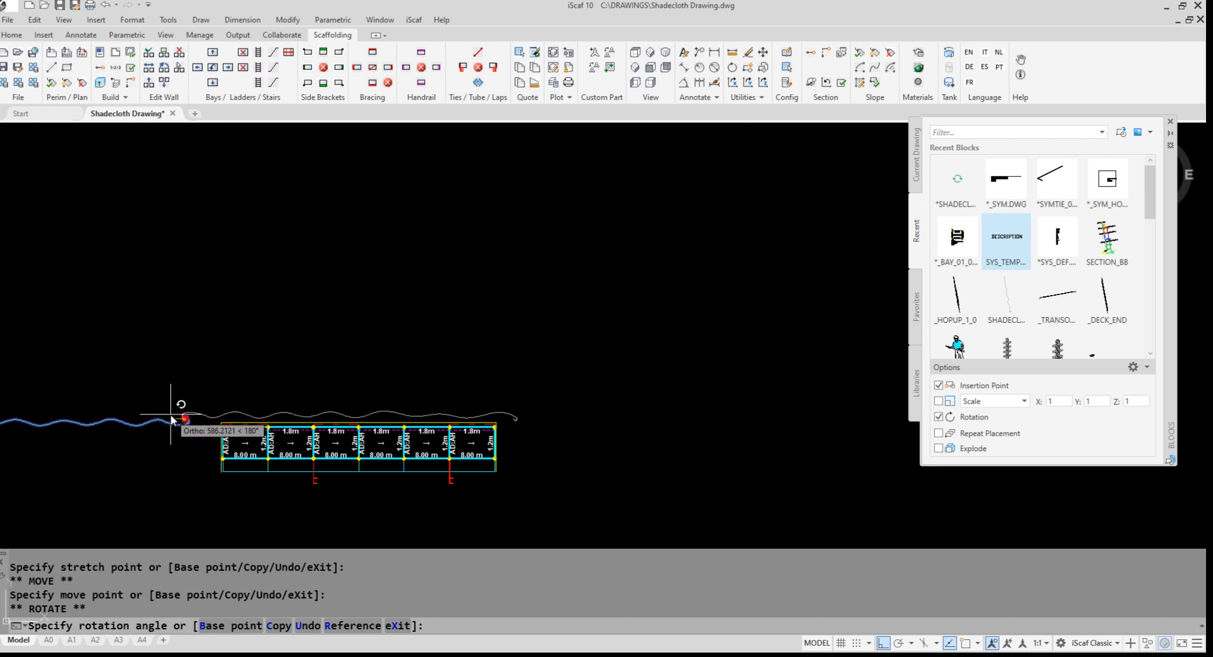
{"action": "key", "text": "Escape"}
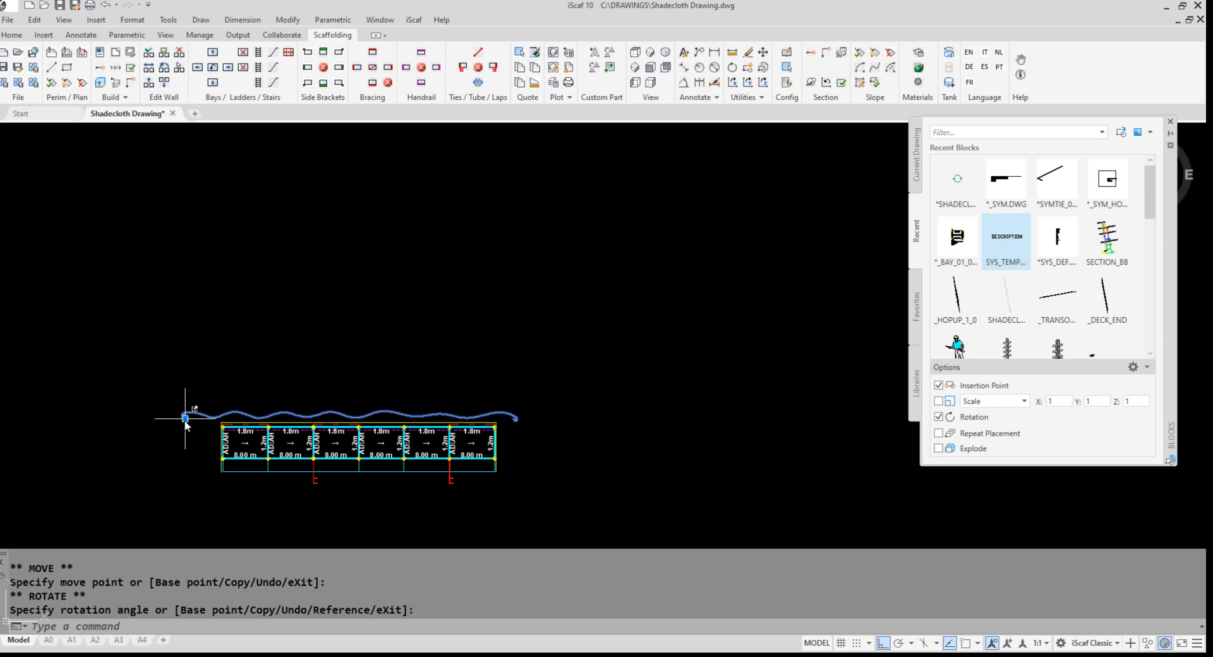
Step: Move the shadecloth block so its insertion point sits at the upper-left corner of the line around the scaffold
{"action": "left_click", "coordinate": [184, 418]}
{"action": "key", "text": "space"}
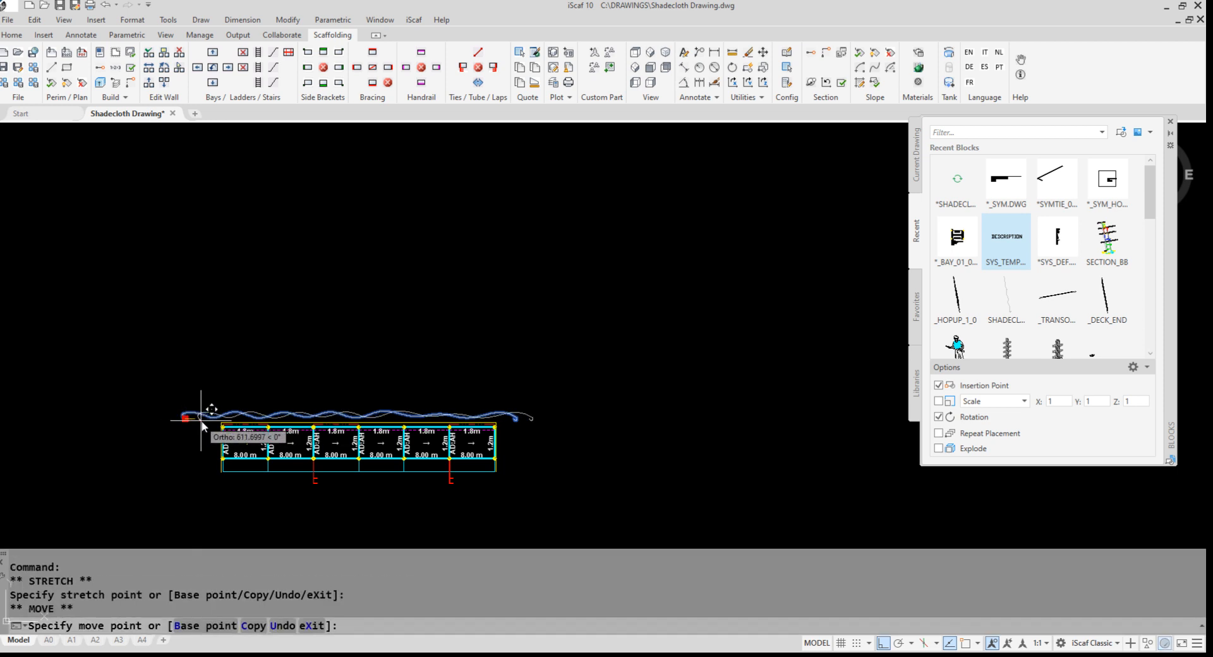
{"action": "scroll", "coordinate": [219, 419], "scroll_direction": "up", "scroll_amount": 2}
{"action": "scroll", "coordinate": [220, 418], "scroll_direction": "up", "scroll_amount": 2}
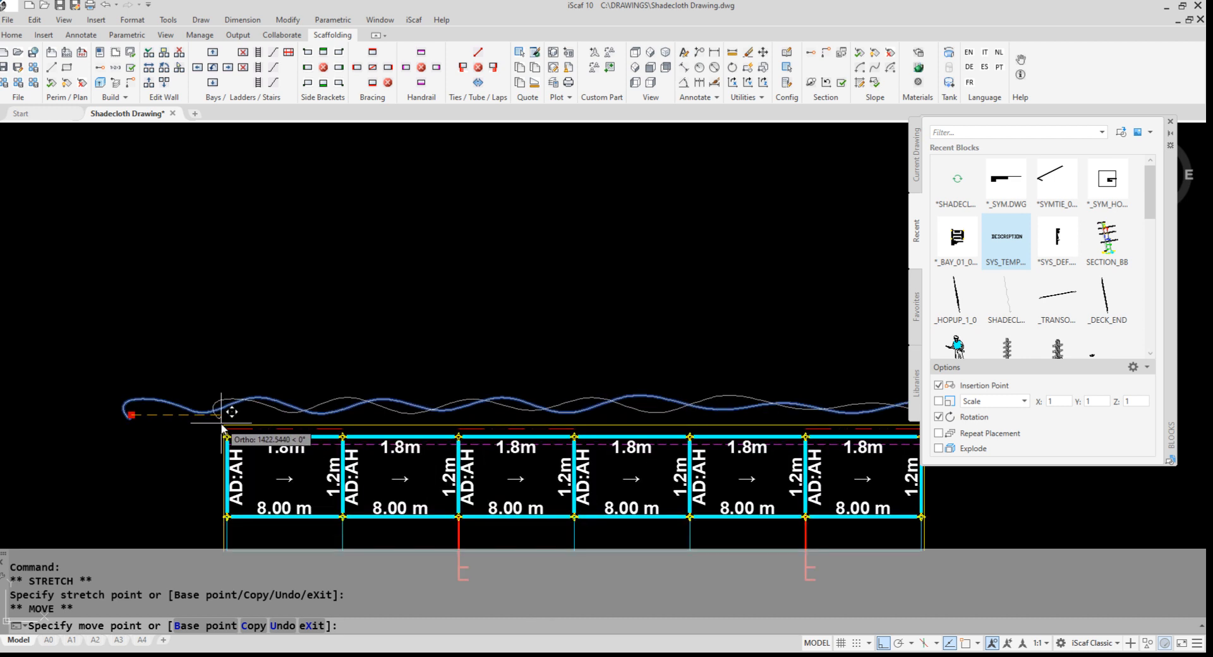
{"action": "left_click", "coordinate": [228, 482]}
{"action": "left_click", "coordinate": [226, 415]}
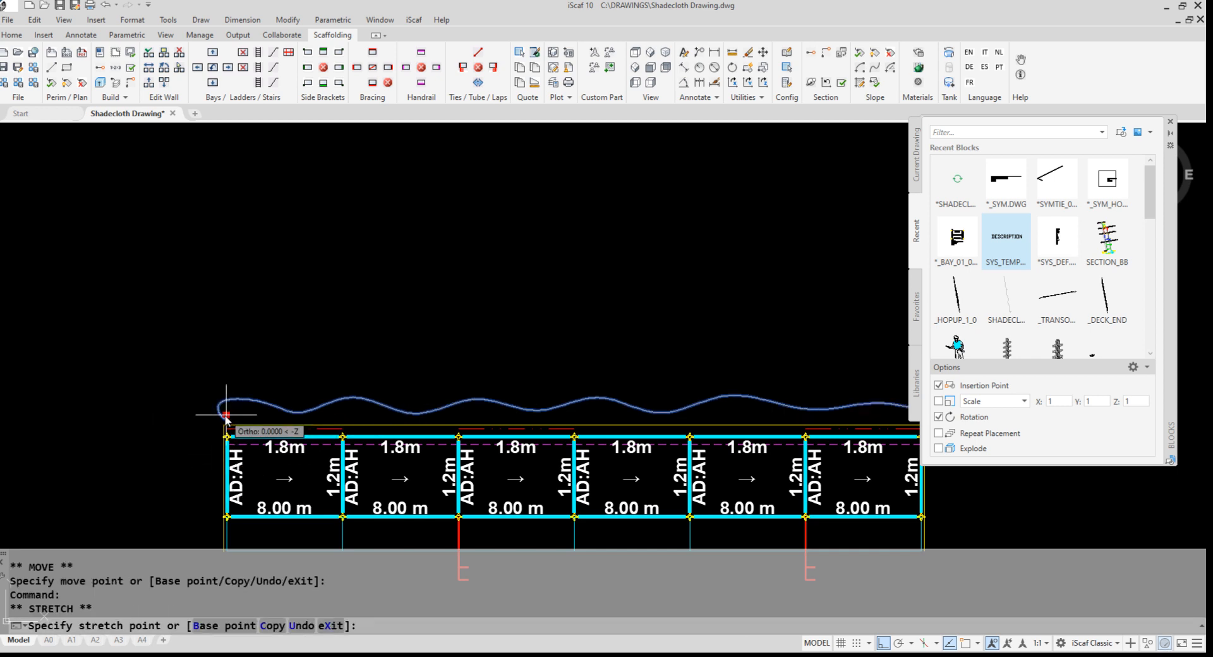
{"action": "key", "text": "space"}
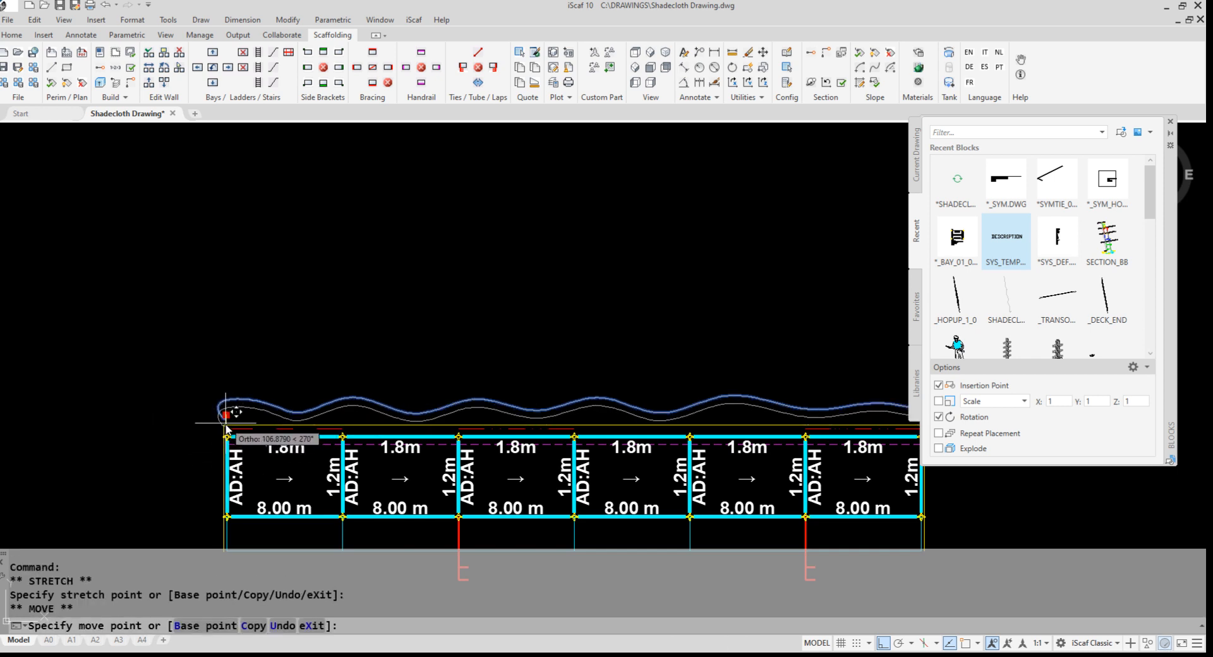
{"action": "left_click", "coordinate": [226, 427]}
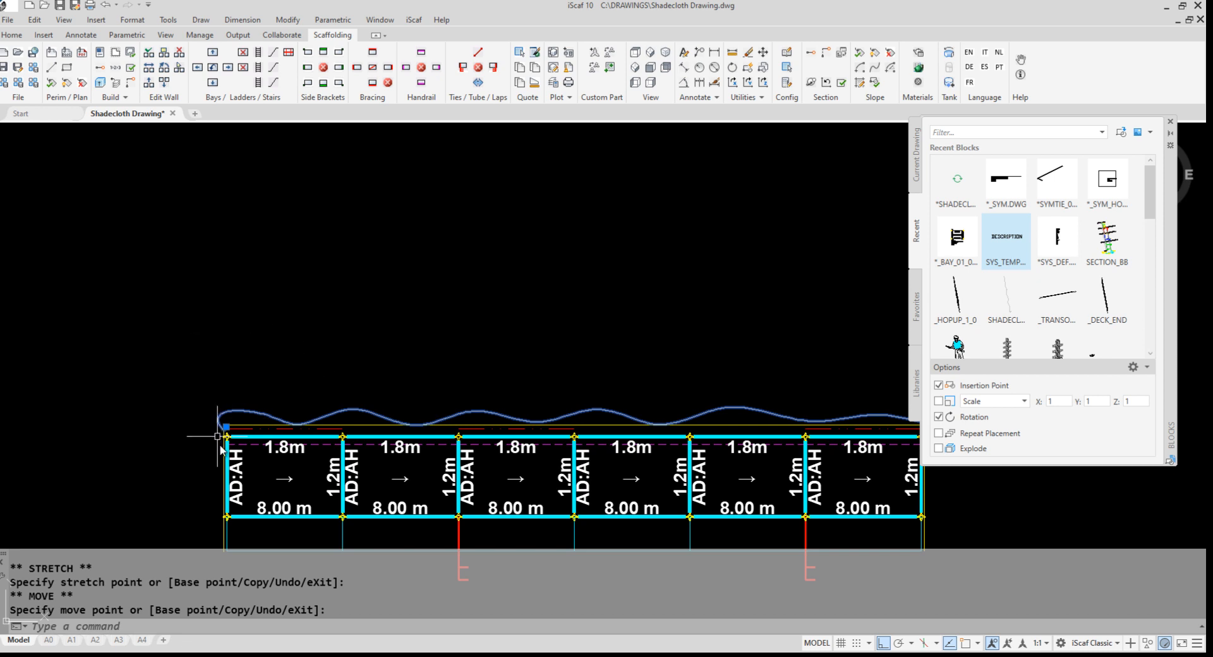
Step: Close the block library and scale the shadecloth block down from its insertion point to match the scaffold's length
{"action": "left_click", "coordinate": [1171, 124]}
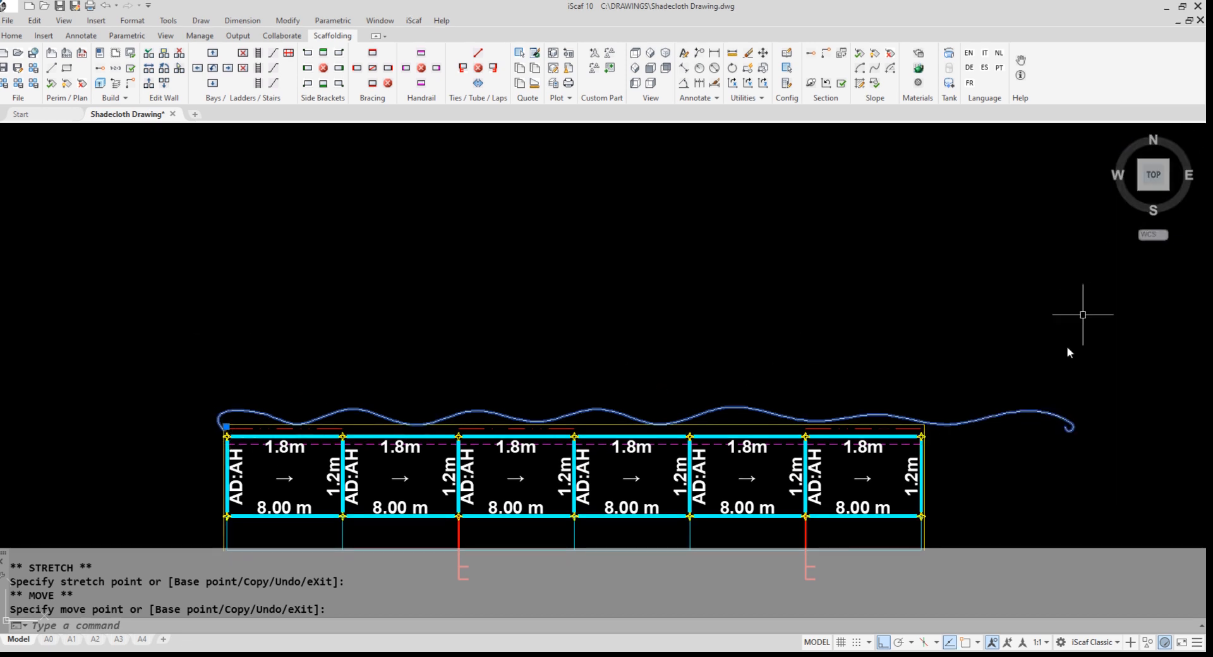
{"action": "left_click", "coordinate": [226, 428]}
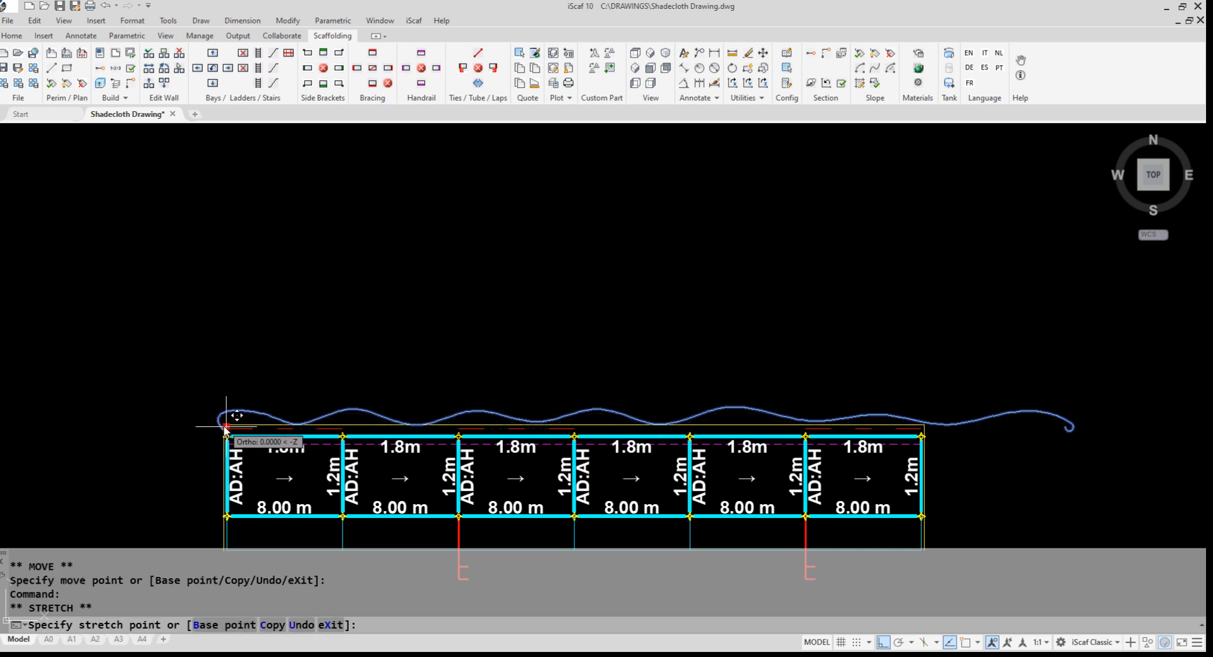
{"action": "key", "text": "space"}
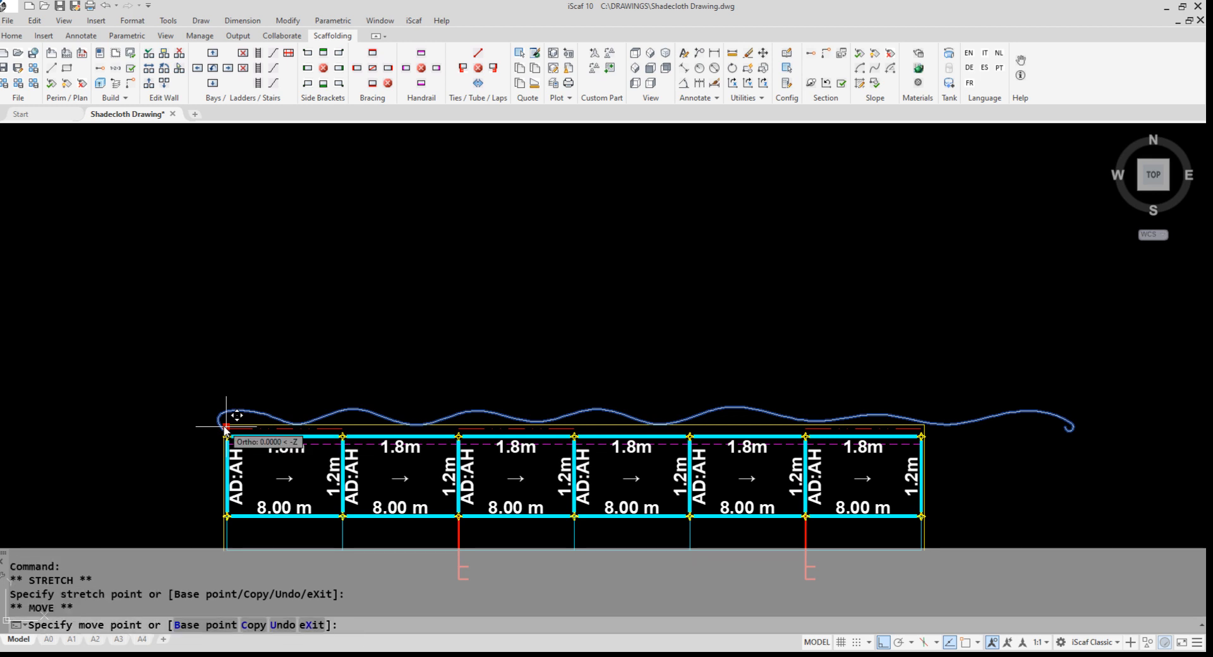
{"action": "key", "text": "space"}
{"action": "key", "text": "space"}
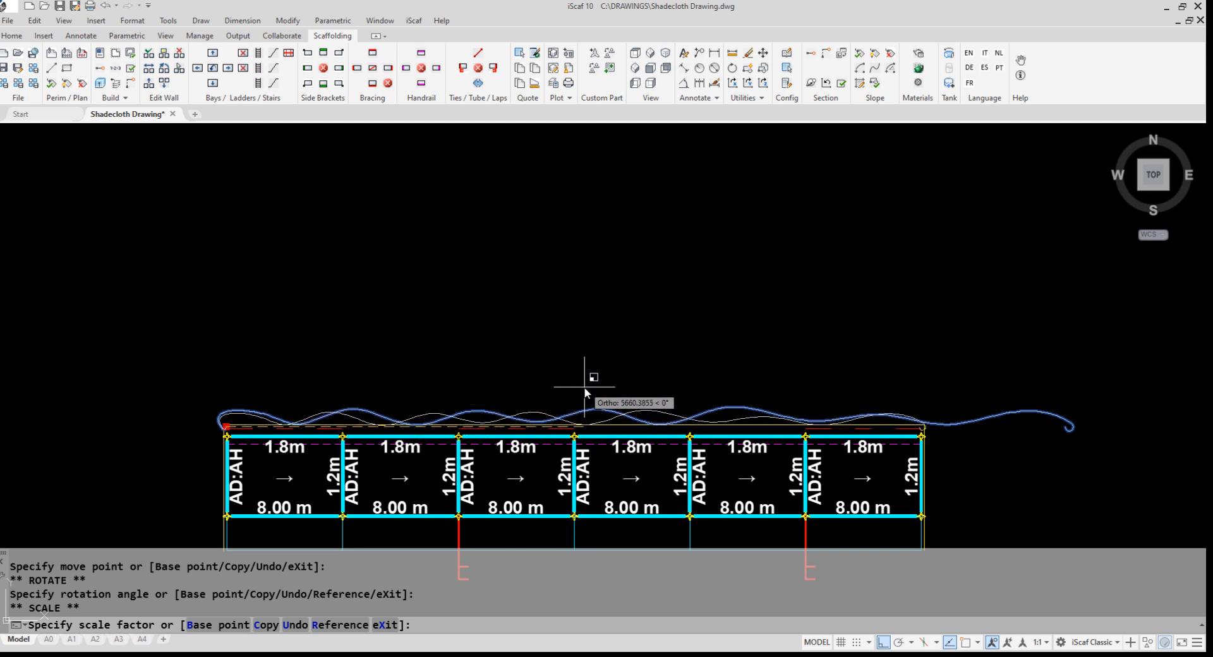
{"action": "key", "text": "Escape"}
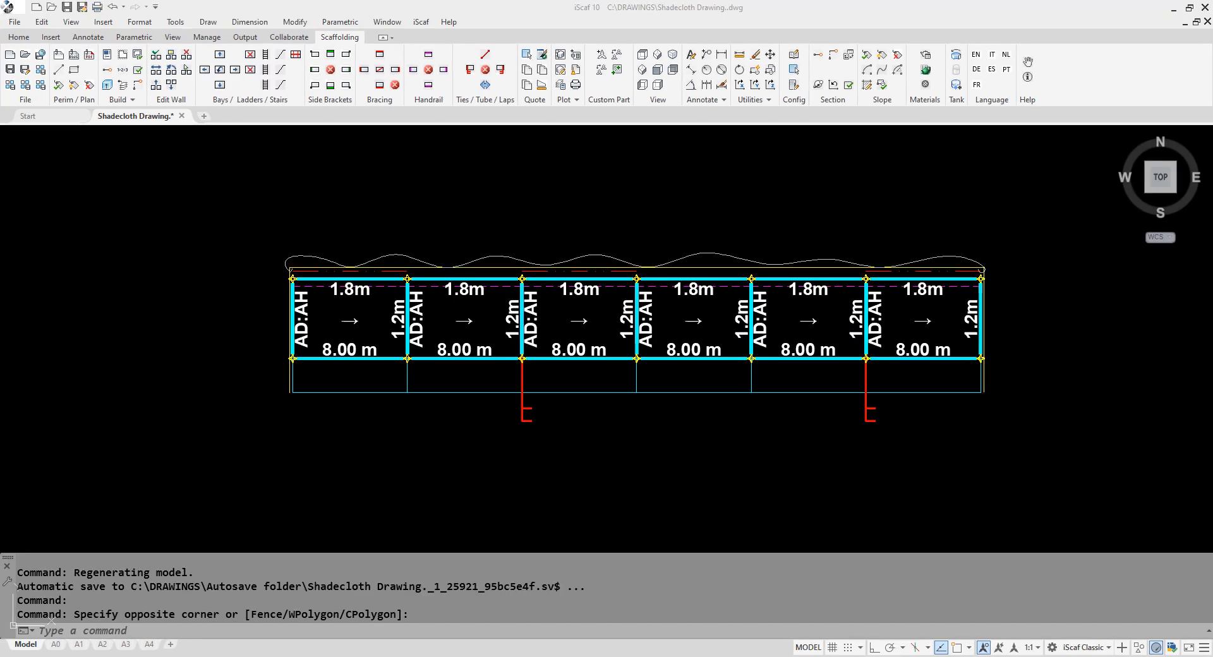
Step: Build the scaffold in 3D, making a backup of the plan drawing and saving it as a block for the drawing sheet
{"action": "left_click", "coordinate": [107, 85]}
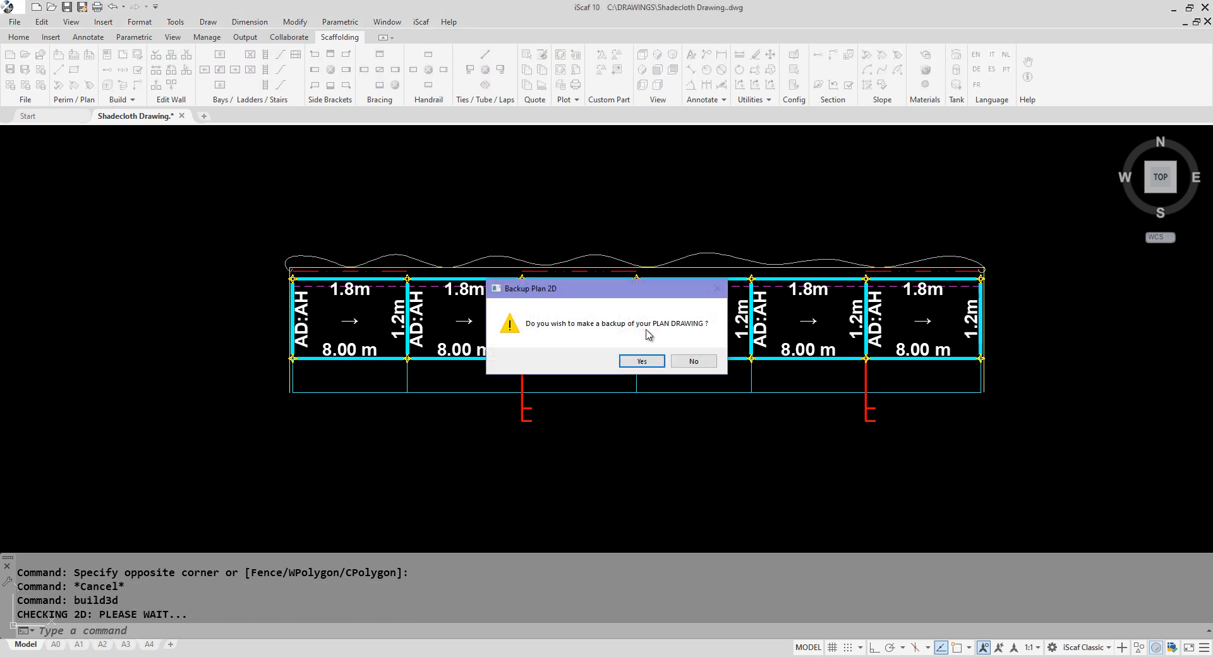
{"action": "left_click", "coordinate": [648, 360]}
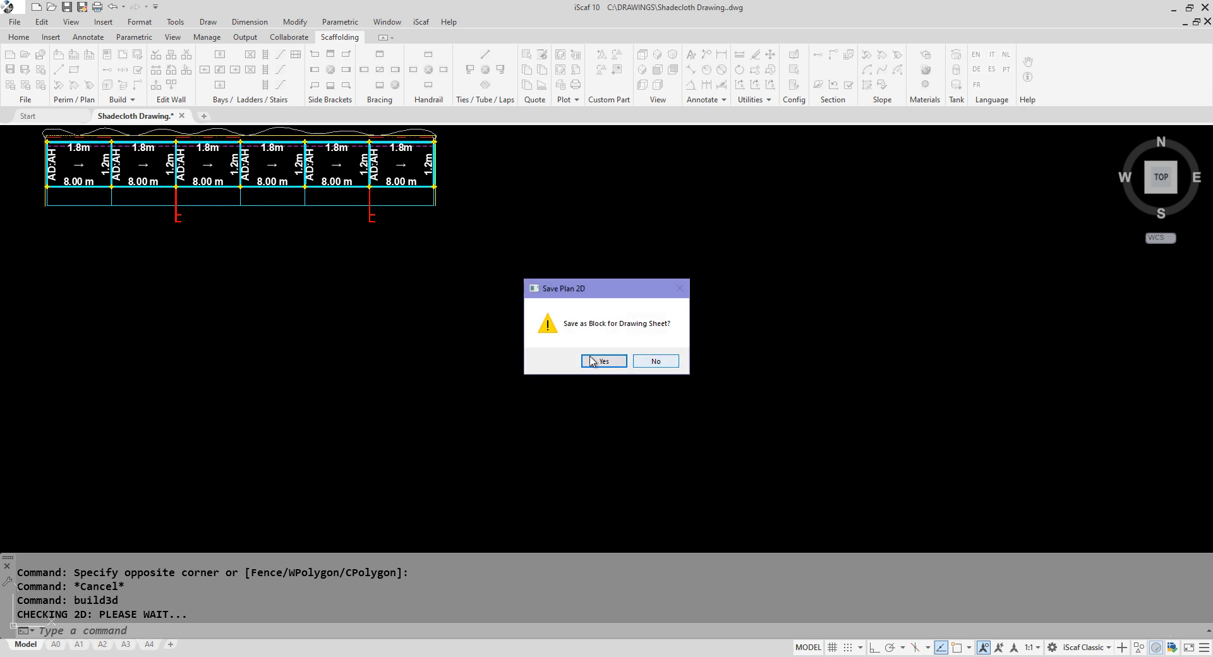
{"action": "left_click", "coordinate": [591, 361]}
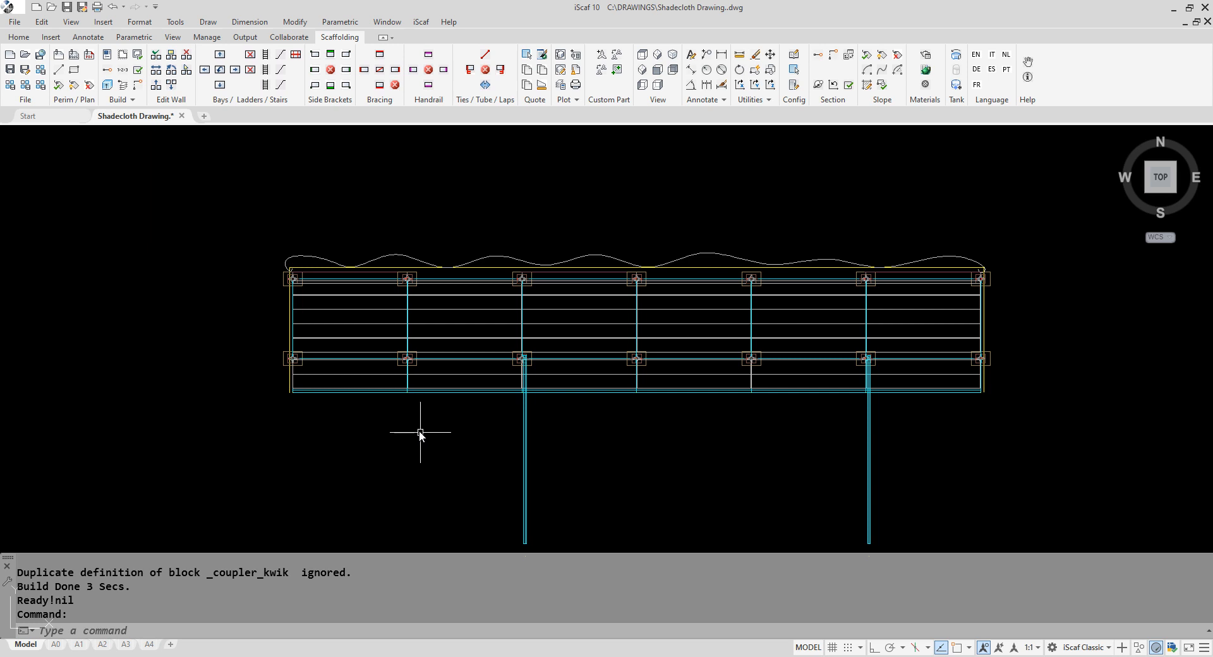
Step: Define end-view section AA with the default display options and the description "AA Section"
{"action": "left_click", "coordinate": [139, 87]}
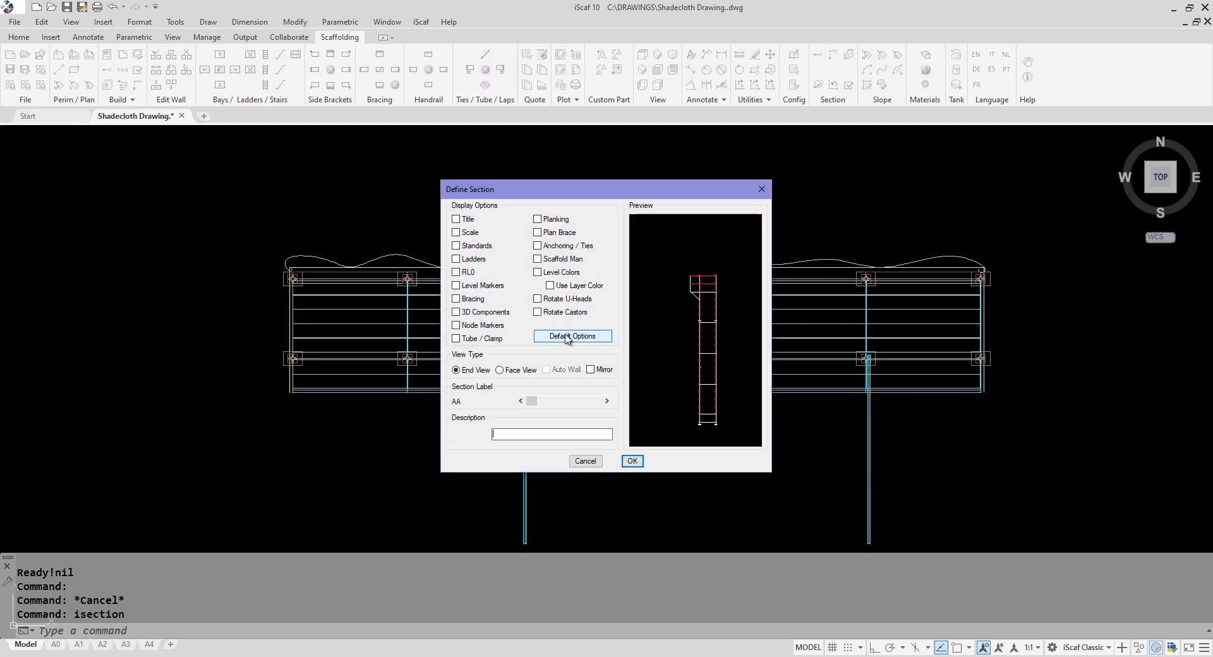
{"action": "left_click", "coordinate": [569, 335]}
{"action": "left_click", "coordinate": [511, 435]}
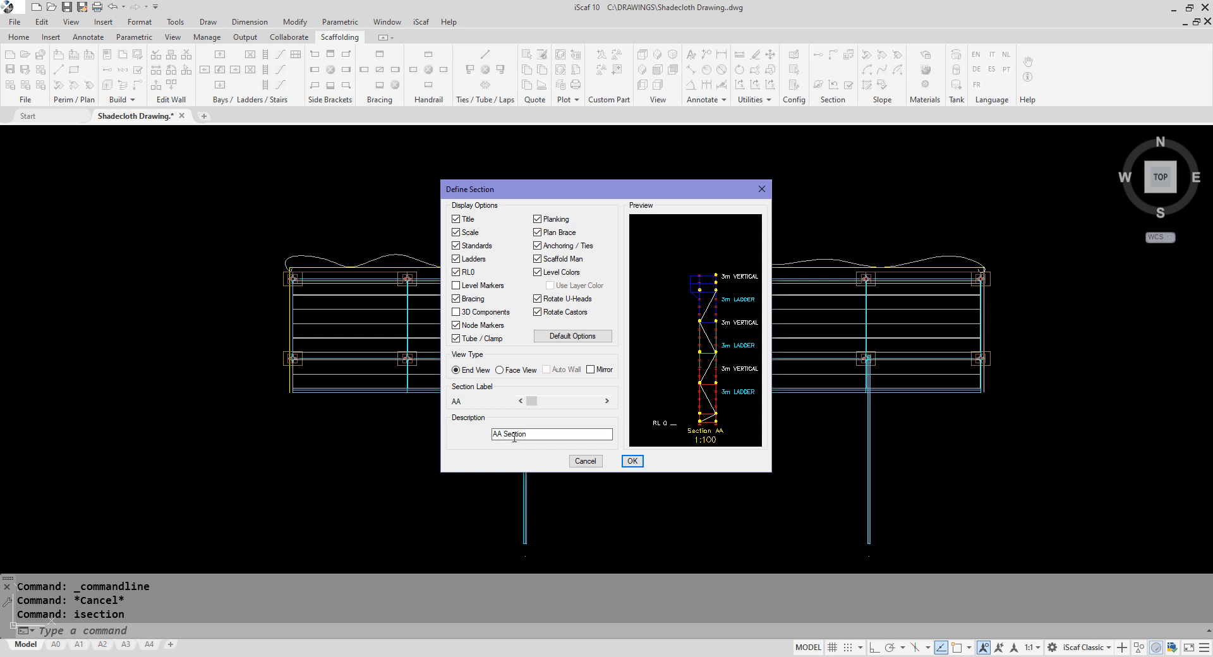
{"action": "left_click", "coordinate": [633, 462]}
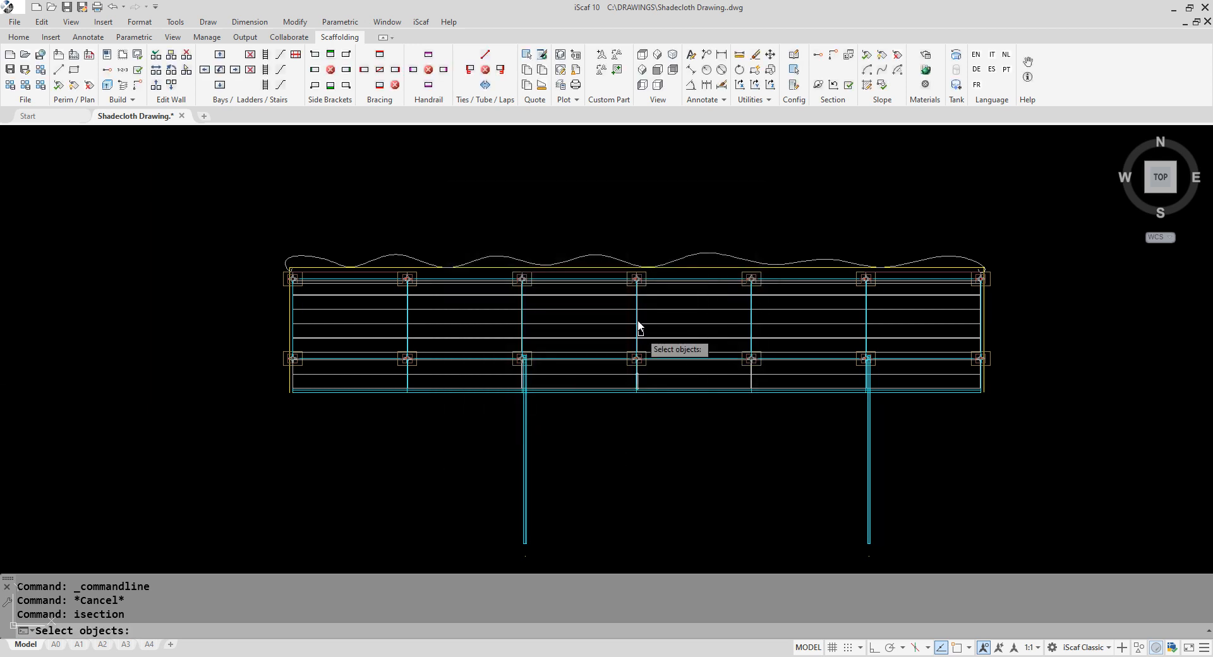
Step: Select the middle frame of the 3D scaffold for the section and place the section drawing left of the plan
{"action": "left_click", "coordinate": [613, 247]}
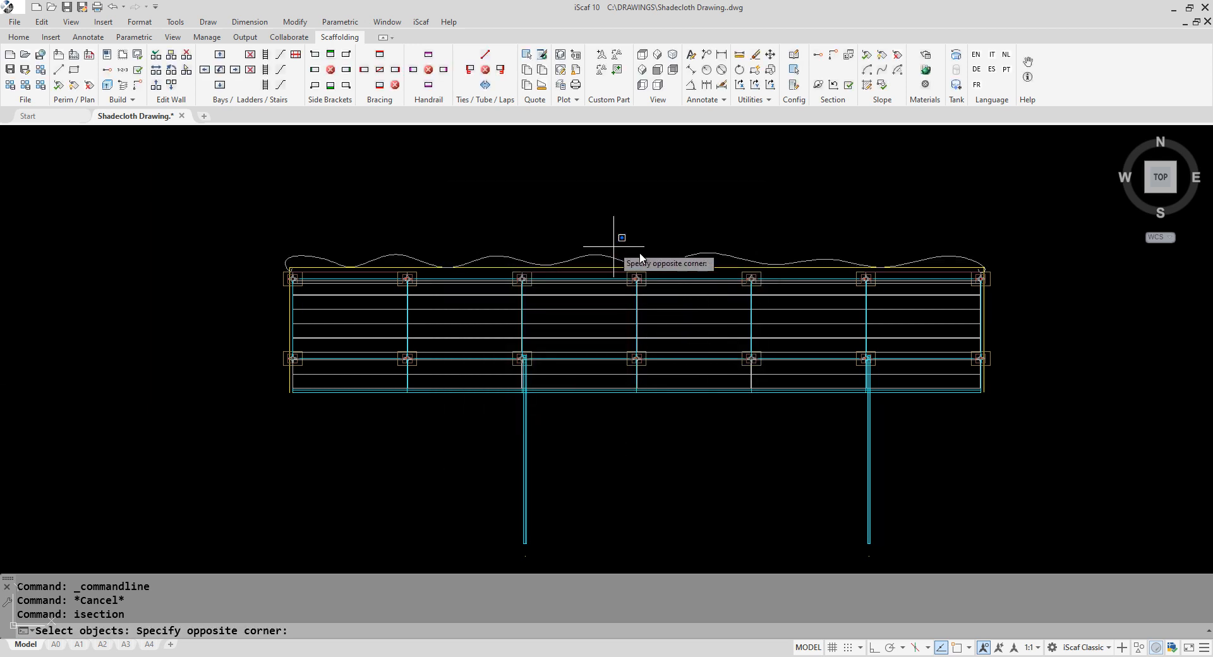
{"action": "left_click", "coordinate": [678, 404]}
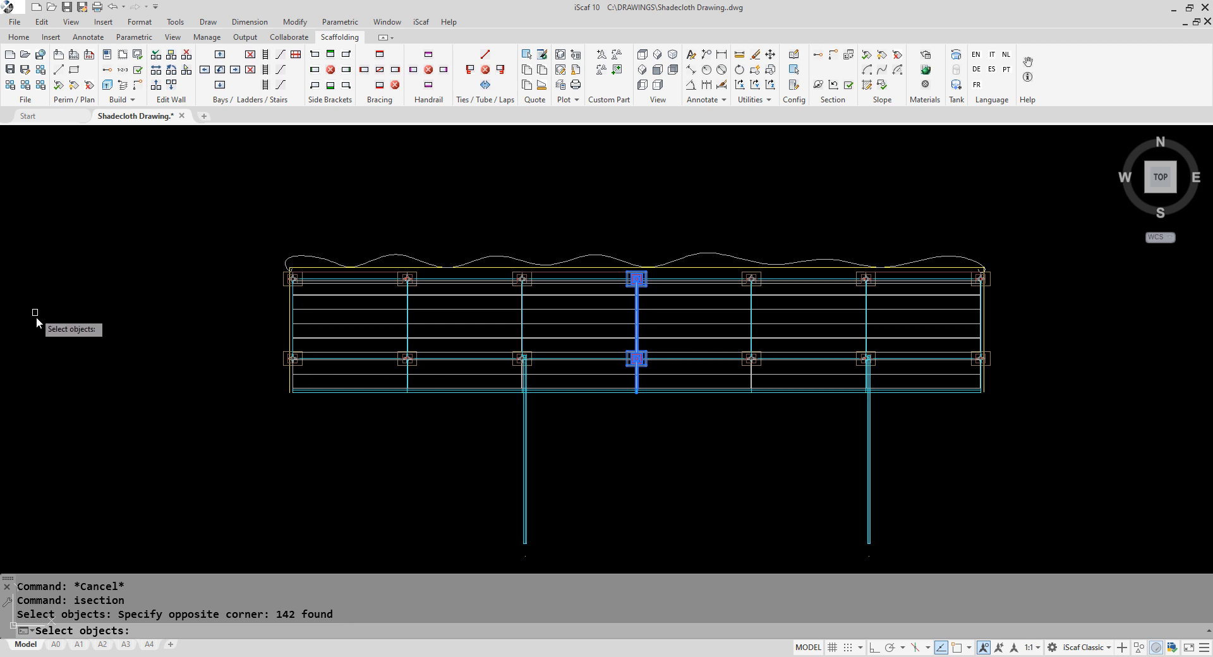
{"action": "key", "text": "Return"}
{"action": "left_click", "coordinate": [59, 328]}
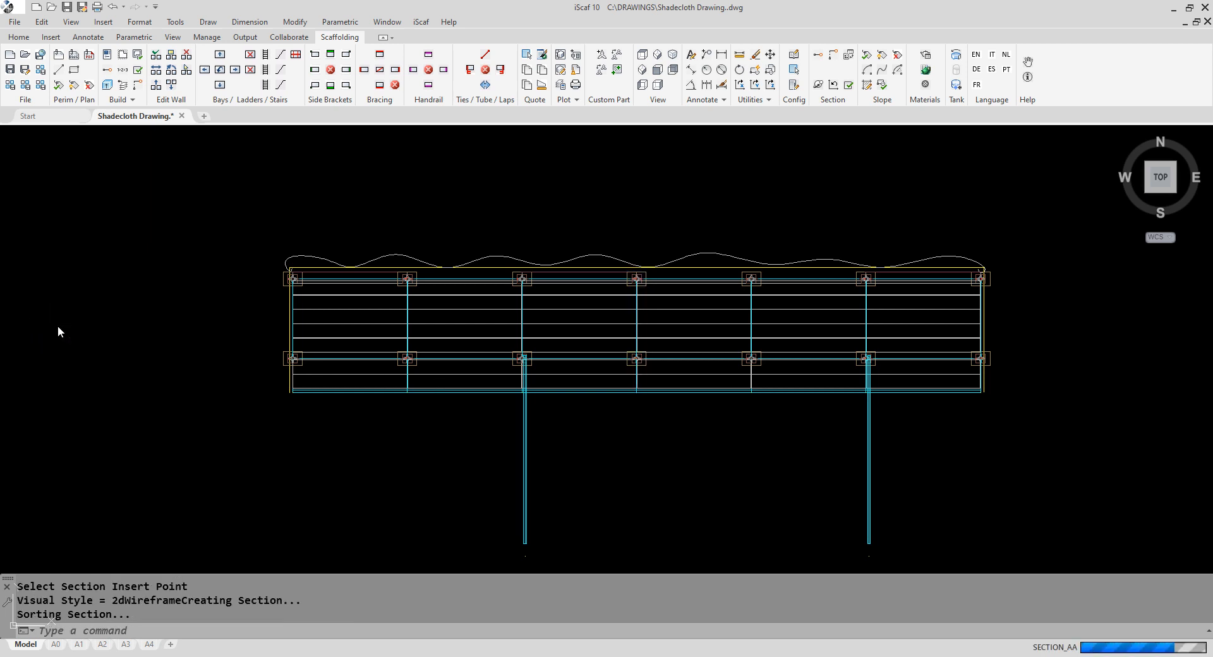
{"action": "scroll", "coordinate": [226, 422], "scroll_direction": "down", "scroll_amount": 6}
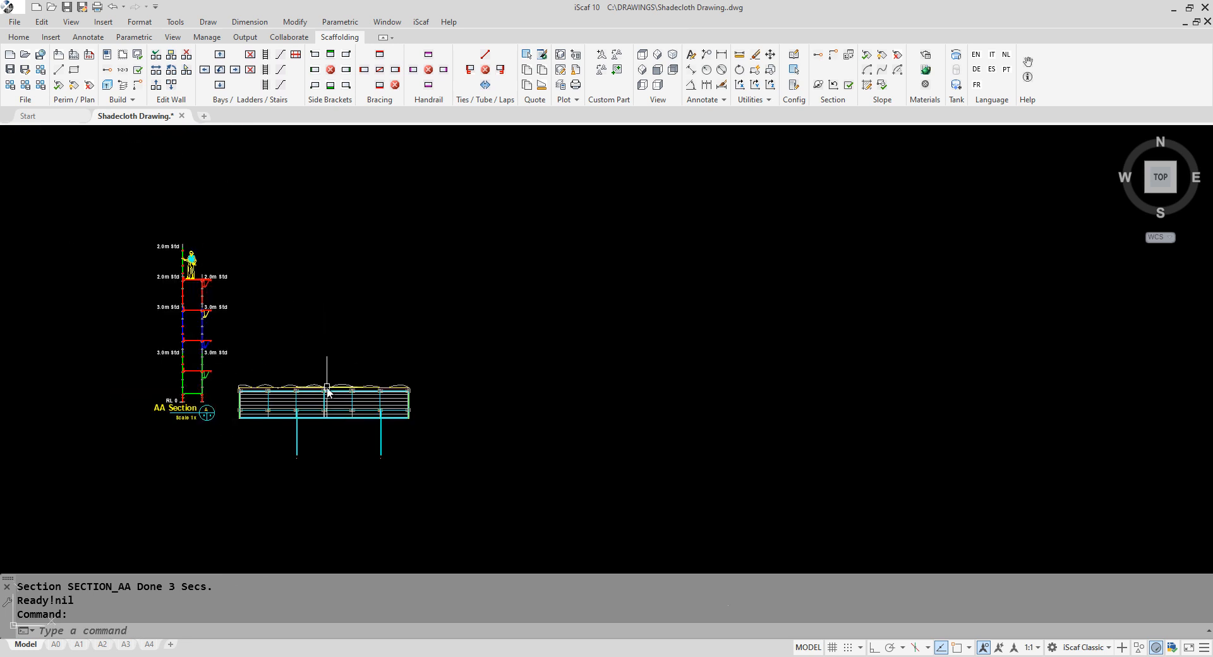
Step: Insert the SHADECLOTH_02.dwg block at the base of the section's outer standard, rotated so it runs vertically up the scaffold
{"action": "left_click", "coordinate": [773, 71]}
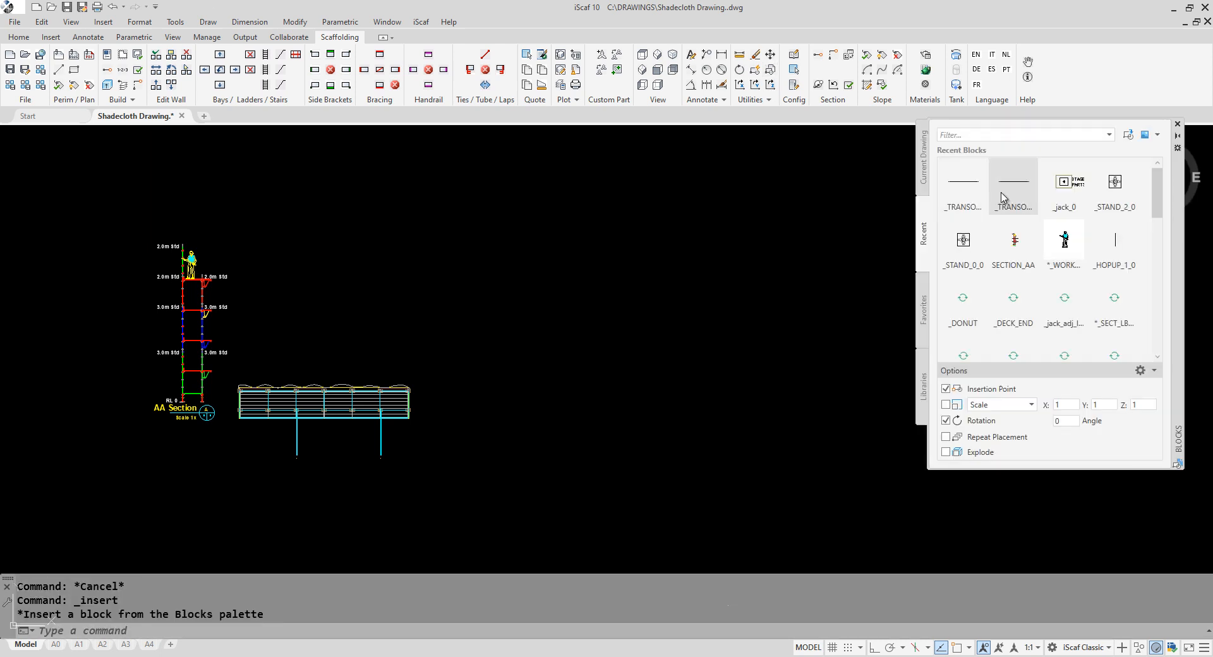
{"action": "left_click", "coordinate": [1145, 137]}
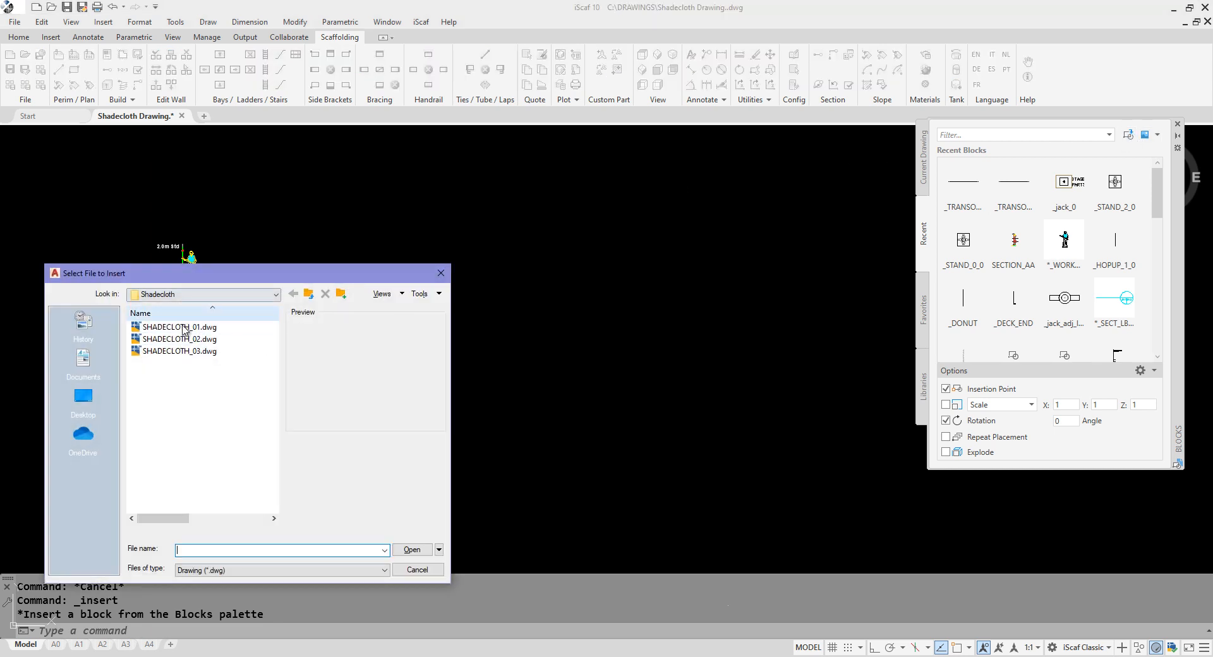
{"action": "left_click", "coordinate": [184, 340]}
{"action": "left_click", "coordinate": [412, 550]}
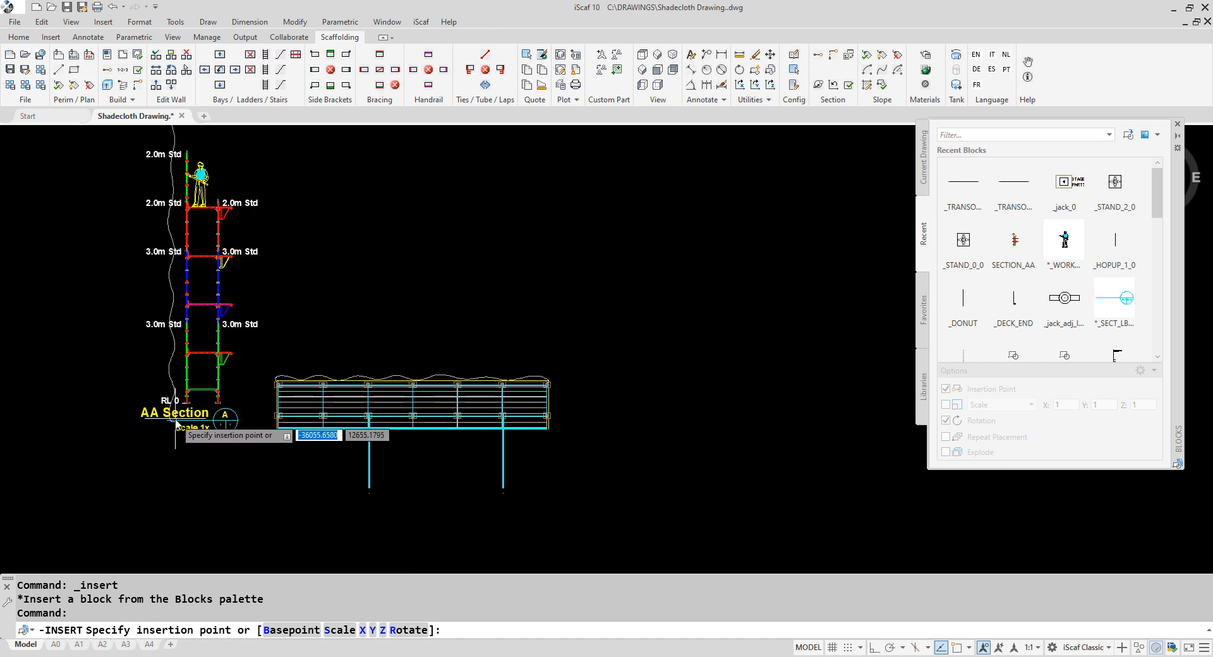
{"action": "scroll", "coordinate": [173, 465], "scroll_direction": "down", "scroll_amount": 3}
{"action": "middle_click_drag", "start_coordinate": [229, 480], "coordinate": [370, 480]}
{"action": "scroll", "coordinate": [385, 427], "scroll_direction": "up", "scroll_amount": 3}
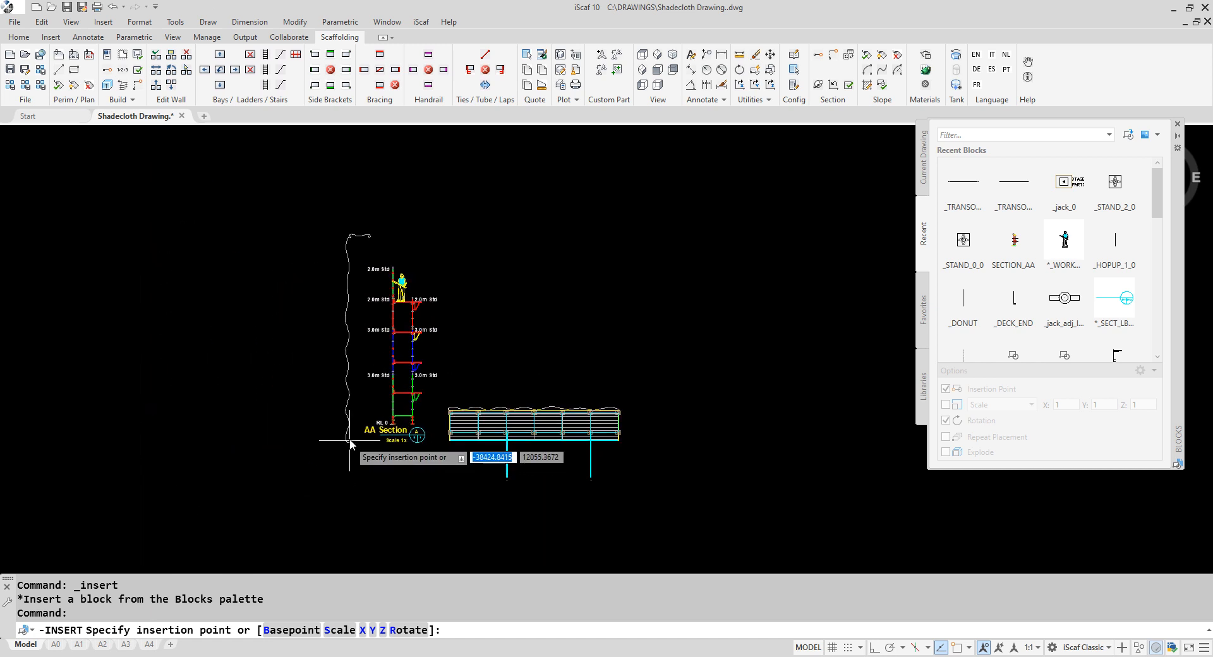
{"action": "left_click", "coordinate": [390, 424]}
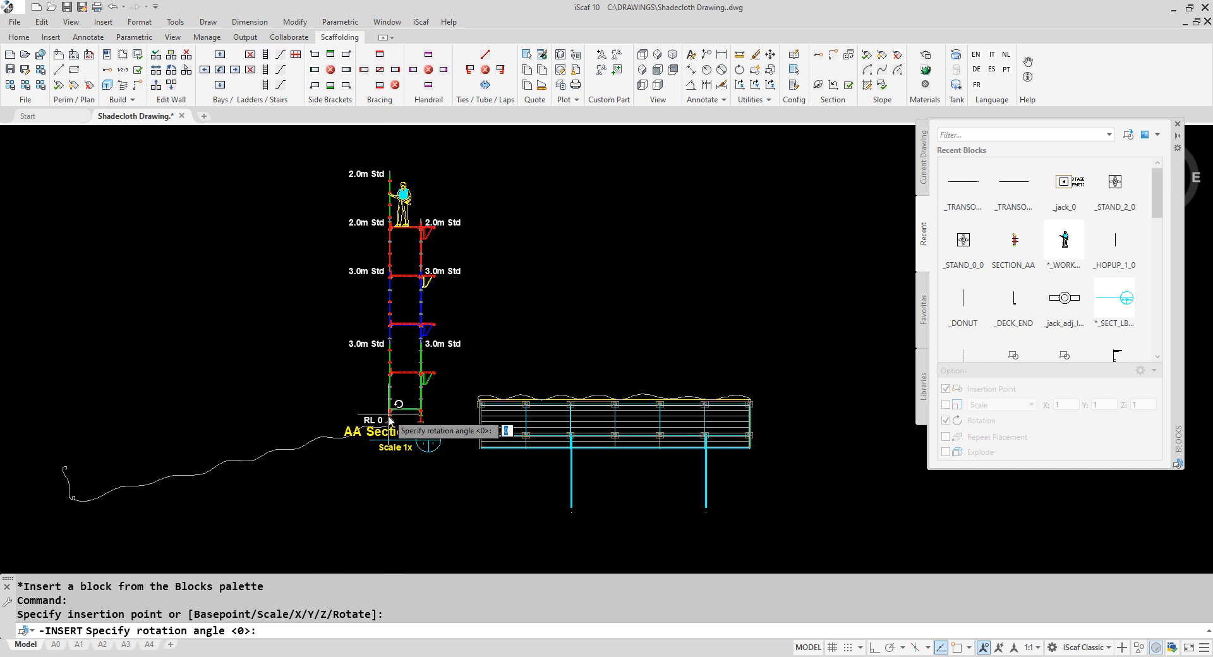
{"action": "left_click", "coordinate": [462, 425]}
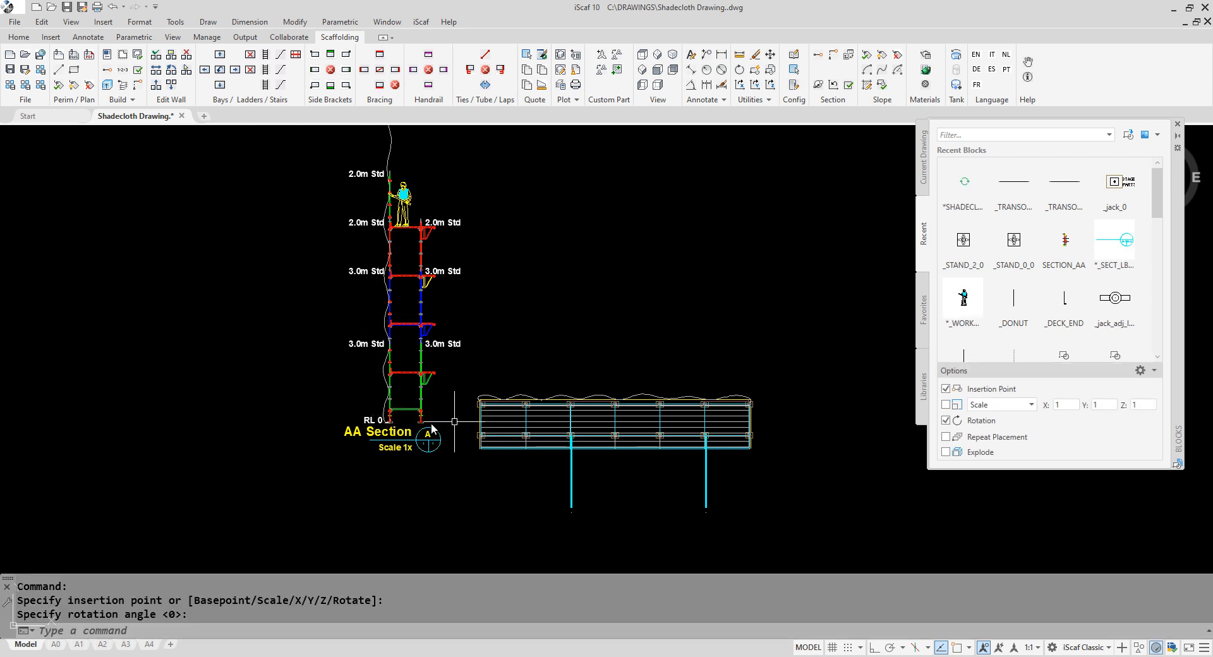
Step: Scale the section's shadecloth block down from its insertion point so its top meets the top of the outer standard
{"action": "left_click", "coordinate": [388, 402]}
{"action": "left_click", "coordinate": [390, 423]}
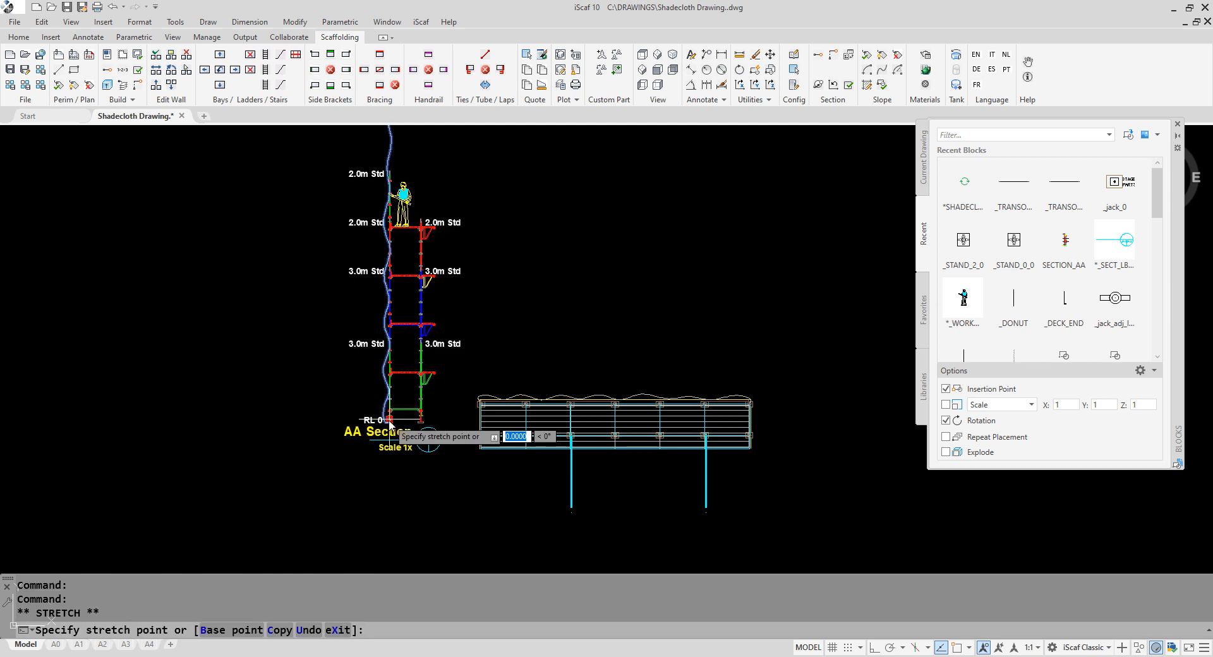
{"action": "key", "text": "space"}
{"action": "key", "text": "space"}
{"action": "key", "text": "space"}
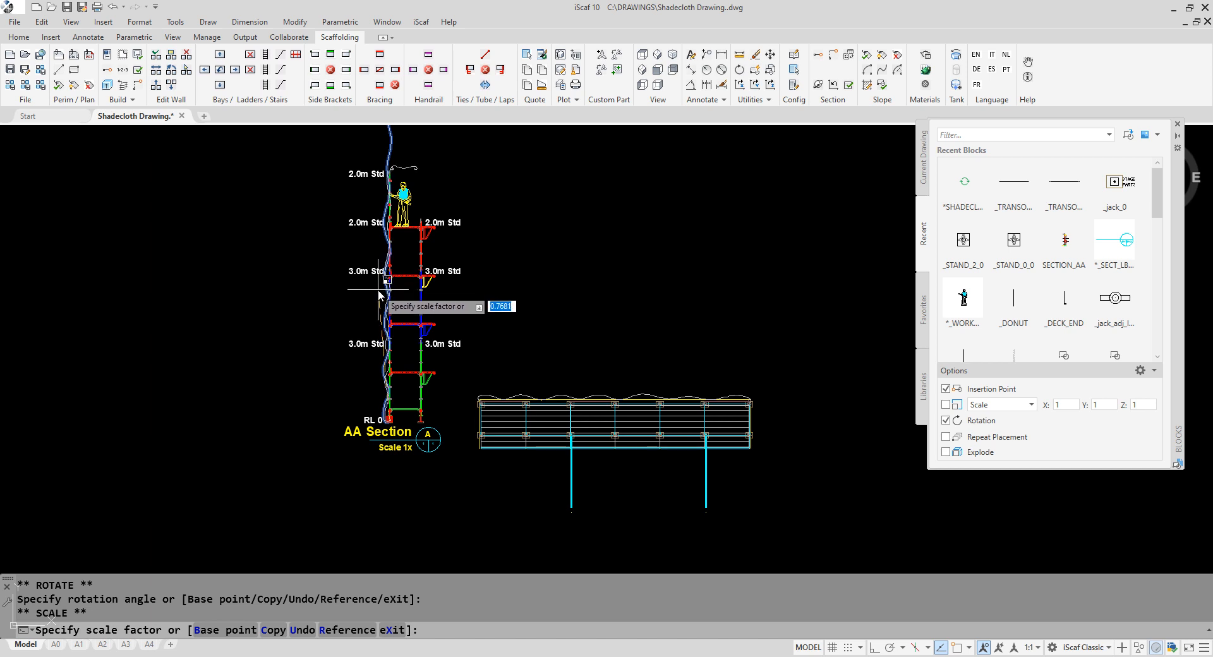
{"action": "key", "text": "Escape"}
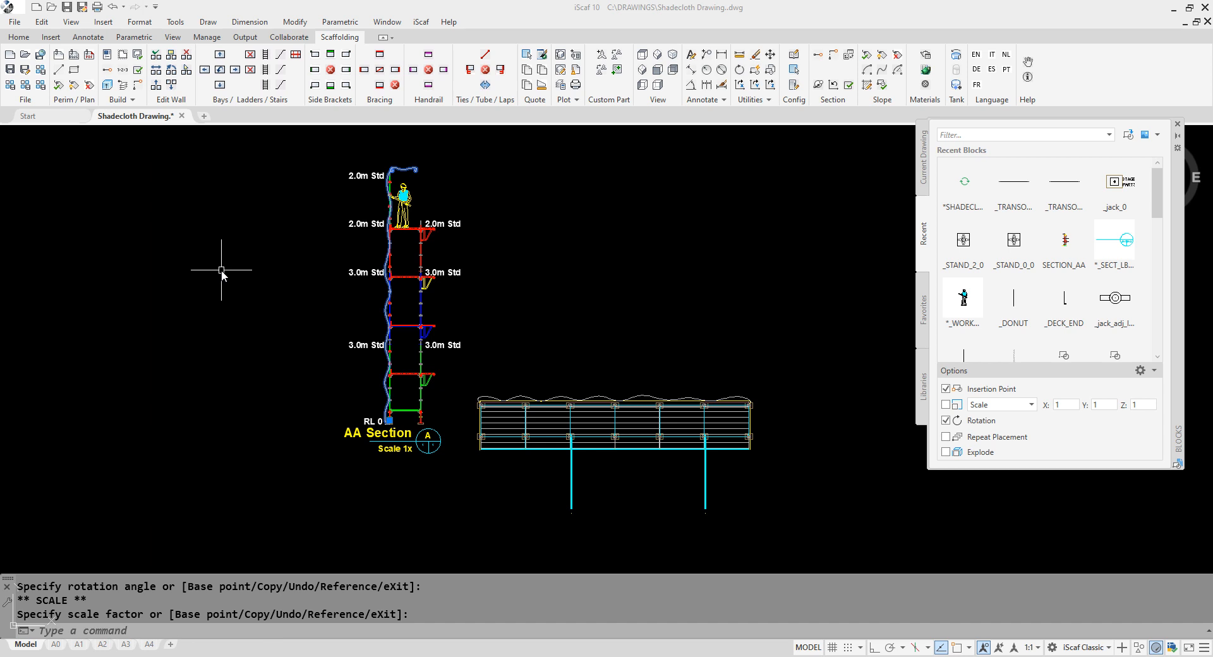
Step: Create a new layer named "Shadecloth Layer"
{"action": "left_click", "coordinate": [141, 22]}
{"action": "left_click", "coordinate": [154, 37]}
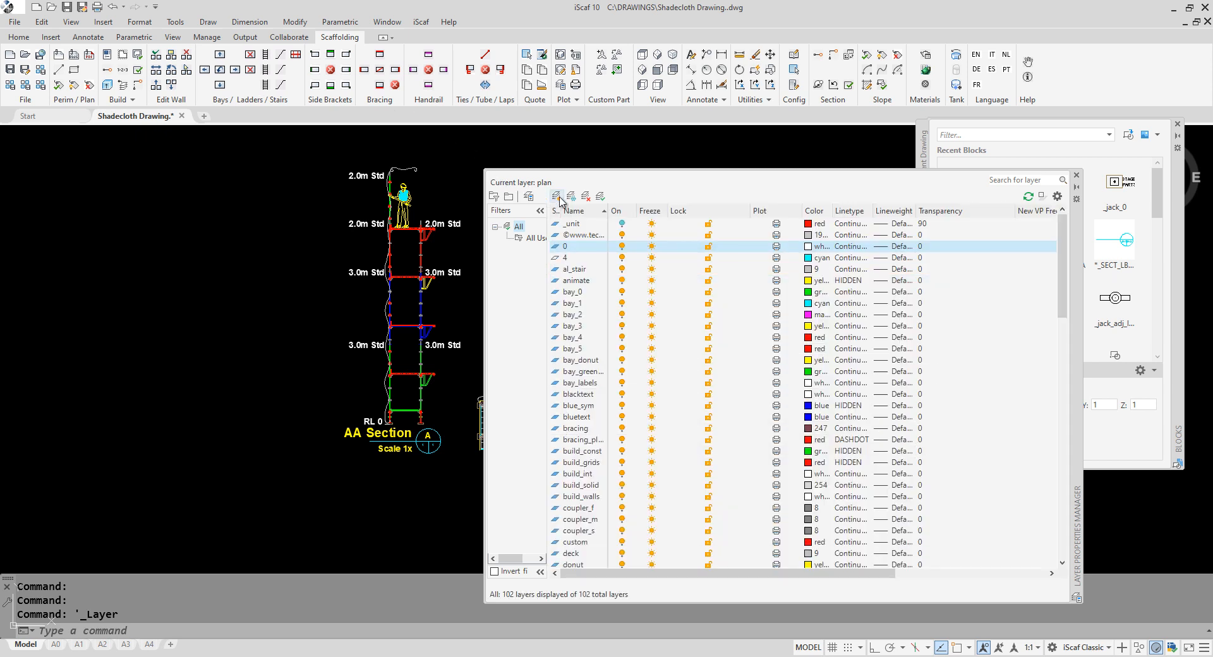
{"action": "left_click", "coordinate": [557, 196]}
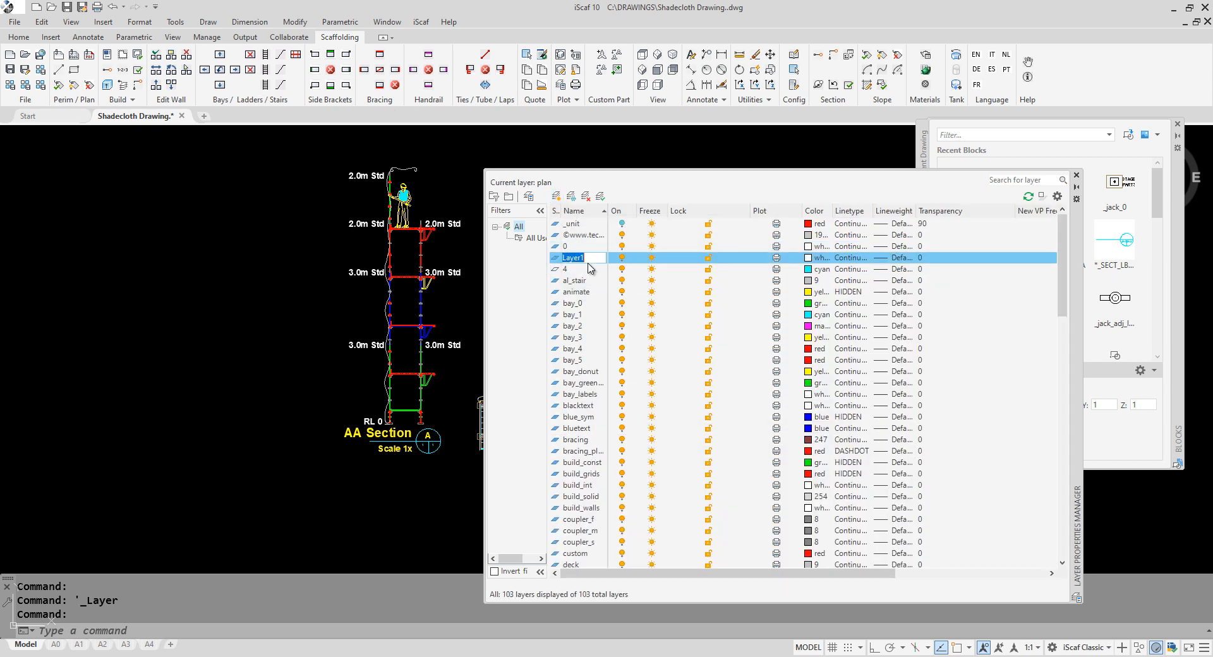
{"action": "type", "text": "Sha"}
{"action": "type", "text": "decloth Laye"}
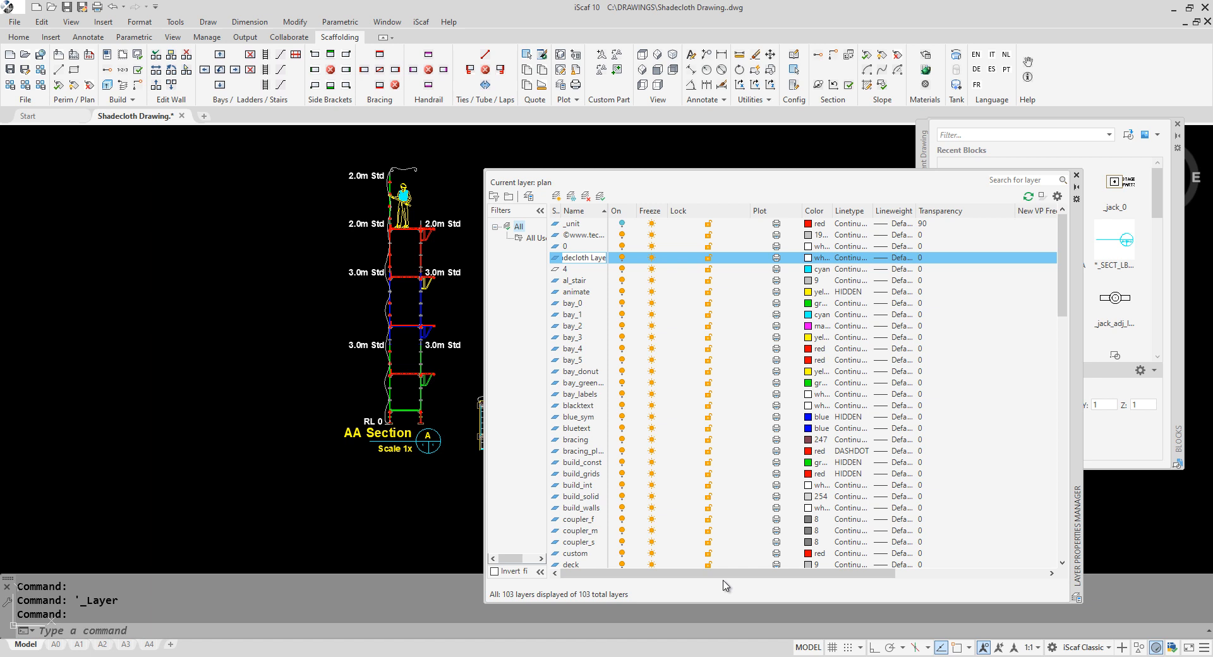
Step: Set the new shadecloth layer's color to index color 170
{"action": "left_click", "coordinate": [809, 258]}
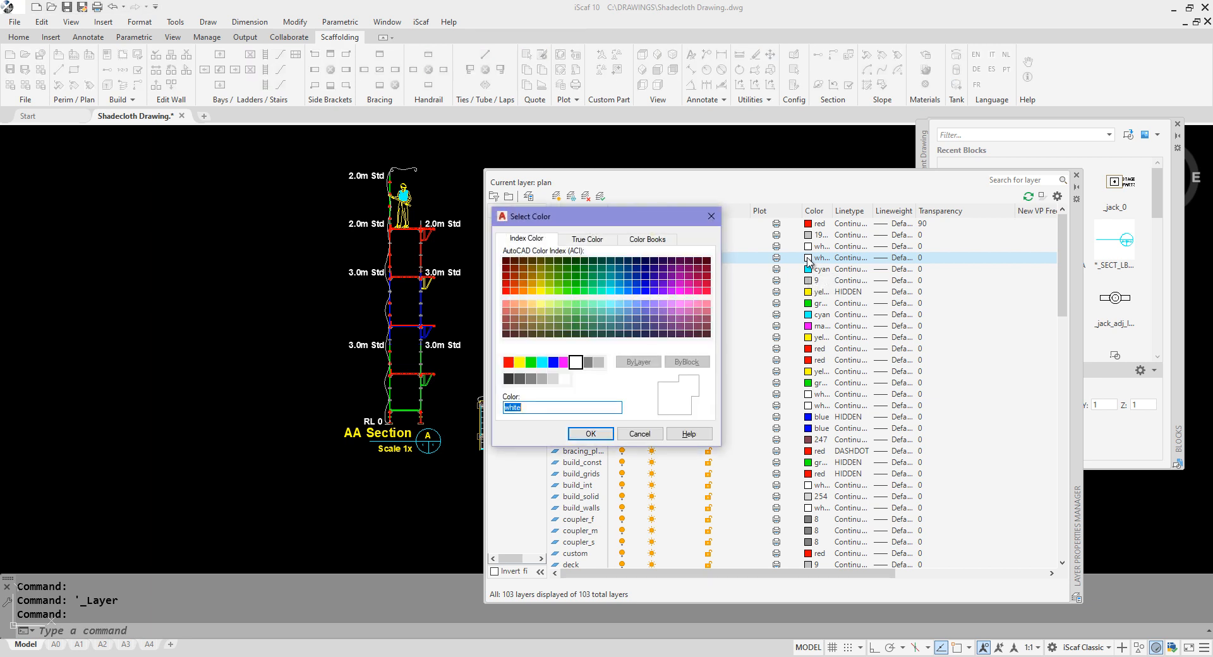
{"action": "left_click", "coordinate": [645, 290]}
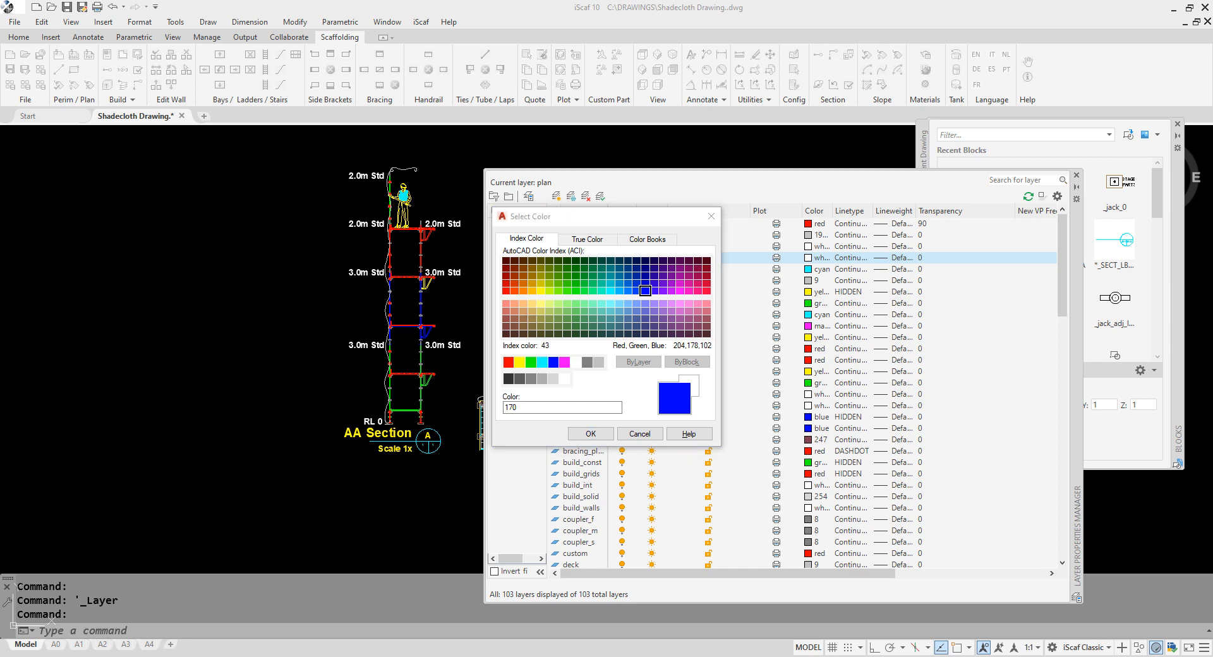
{"action": "left_click", "coordinate": [591, 434]}
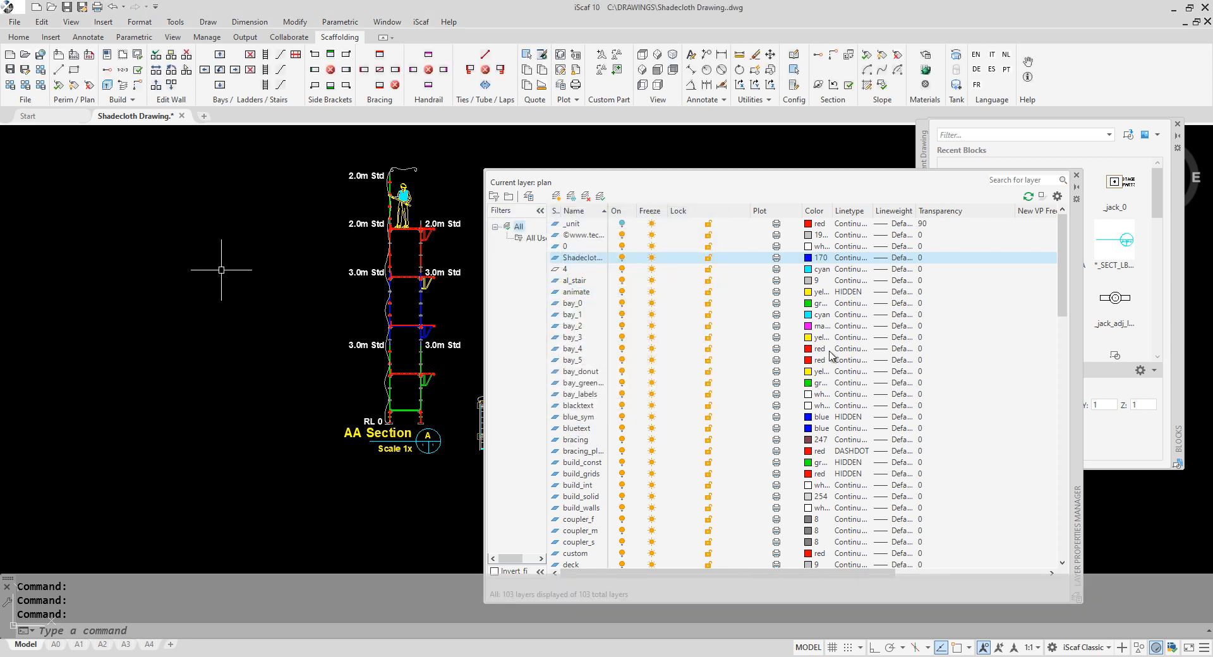
Step: Set the shadecloth layer's transparency to 10, and close the layer manager and the block library
{"action": "left_click", "coordinate": [921, 259]}
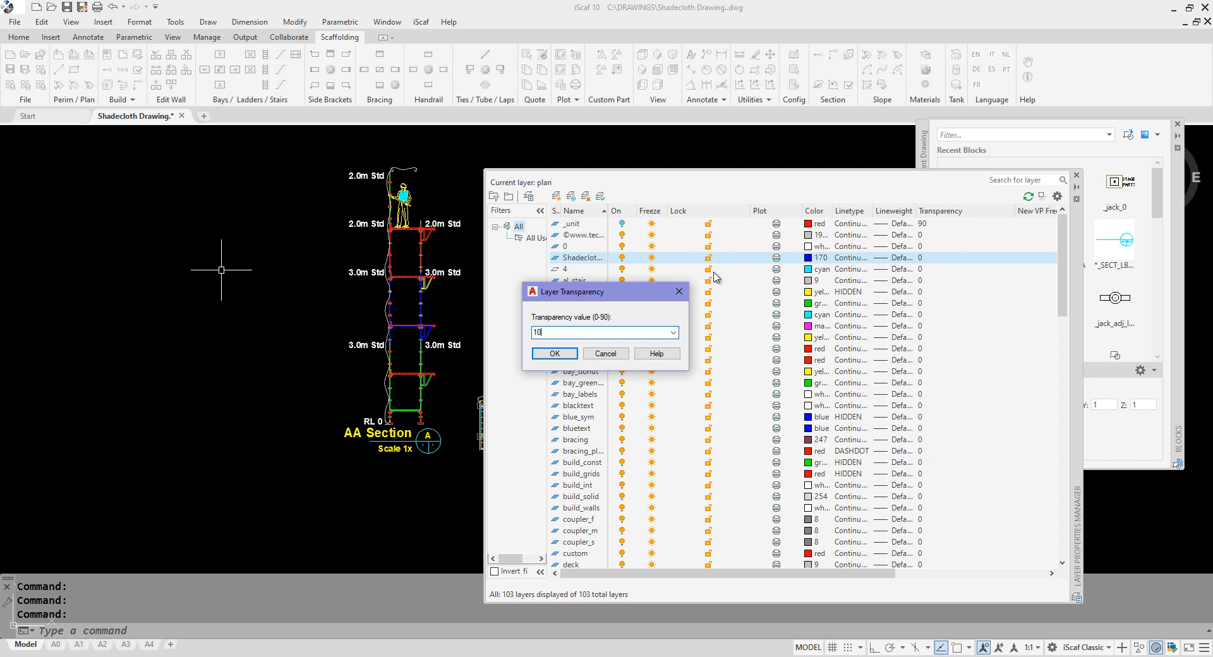
{"action": "left_click", "coordinate": [554, 353]}
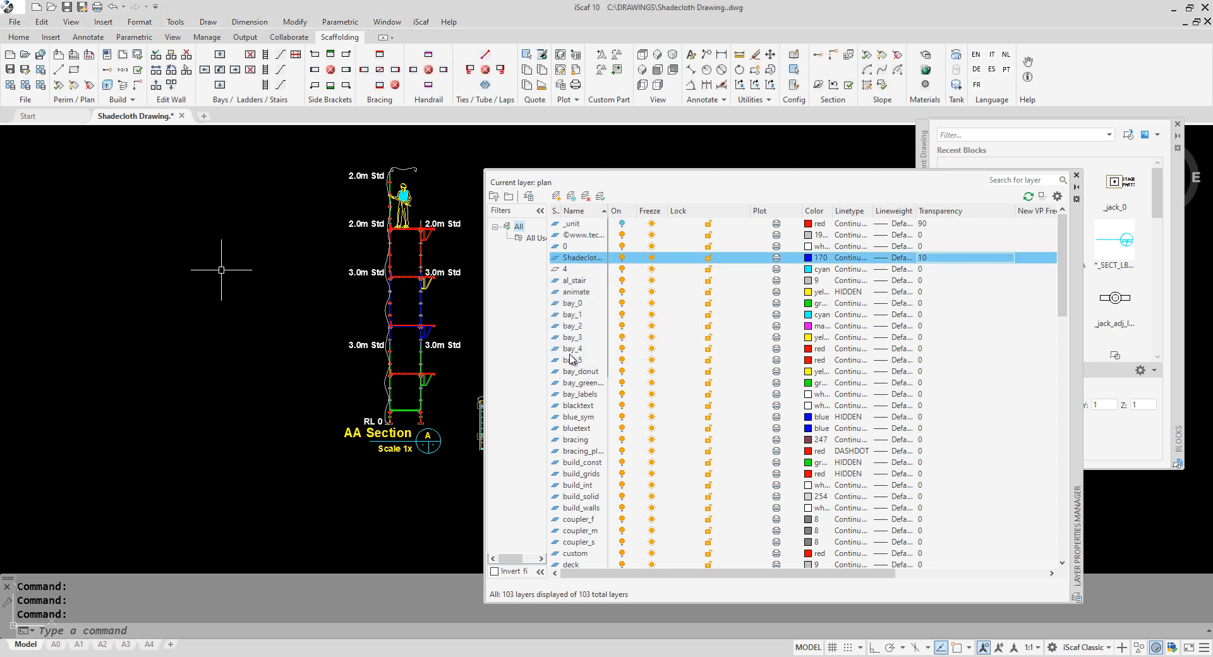
{"action": "left_click", "coordinate": [1076, 176]}
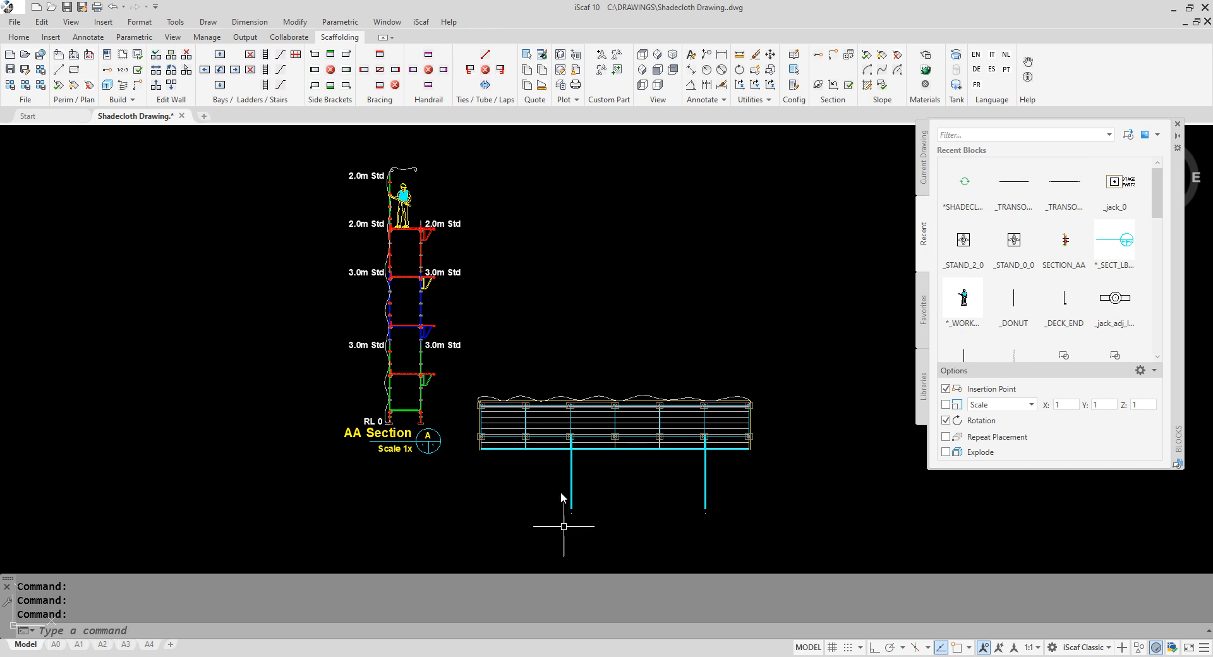
{"action": "middle_click_drag", "start_coordinate": [497, 489], "coordinate": [496, 446]}
{"action": "left_click", "coordinate": [1178, 124]}
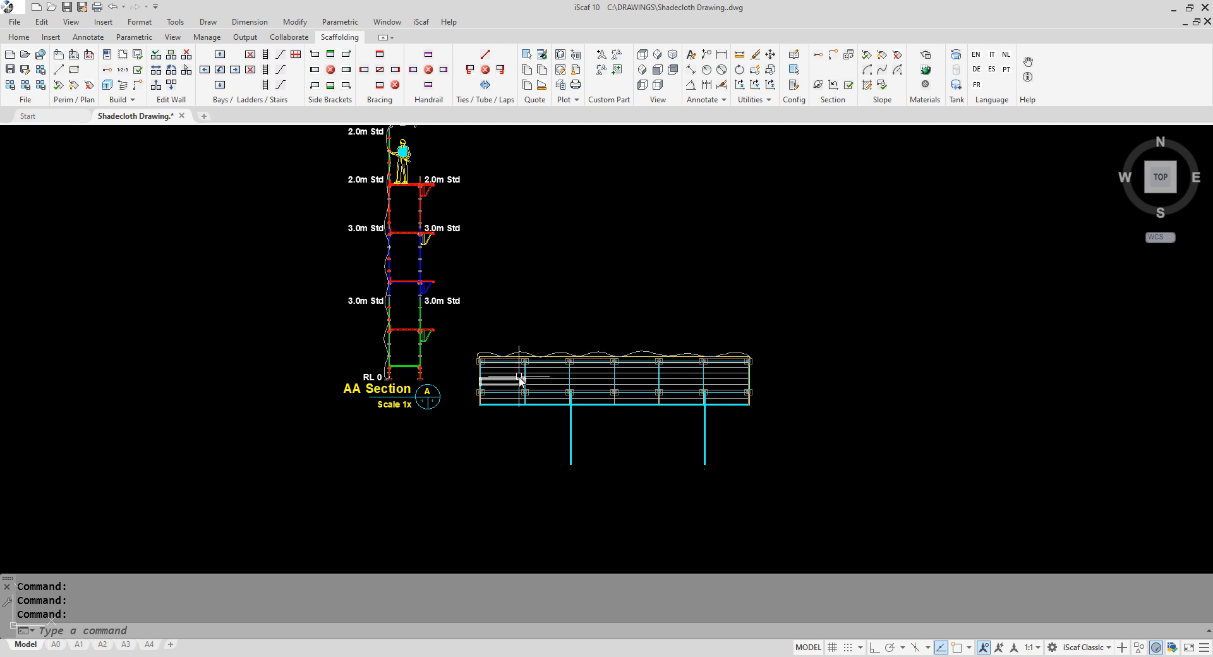
Step: Set the thickness of the three yellow guide lines along the plan's back edge and both ends to 10000
{"action": "scroll", "coordinate": [522, 384], "scroll_direction": "up", "scroll_amount": 2}
{"action": "scroll", "coordinate": [509, 376], "scroll_direction": "up", "scroll_amount": 2}
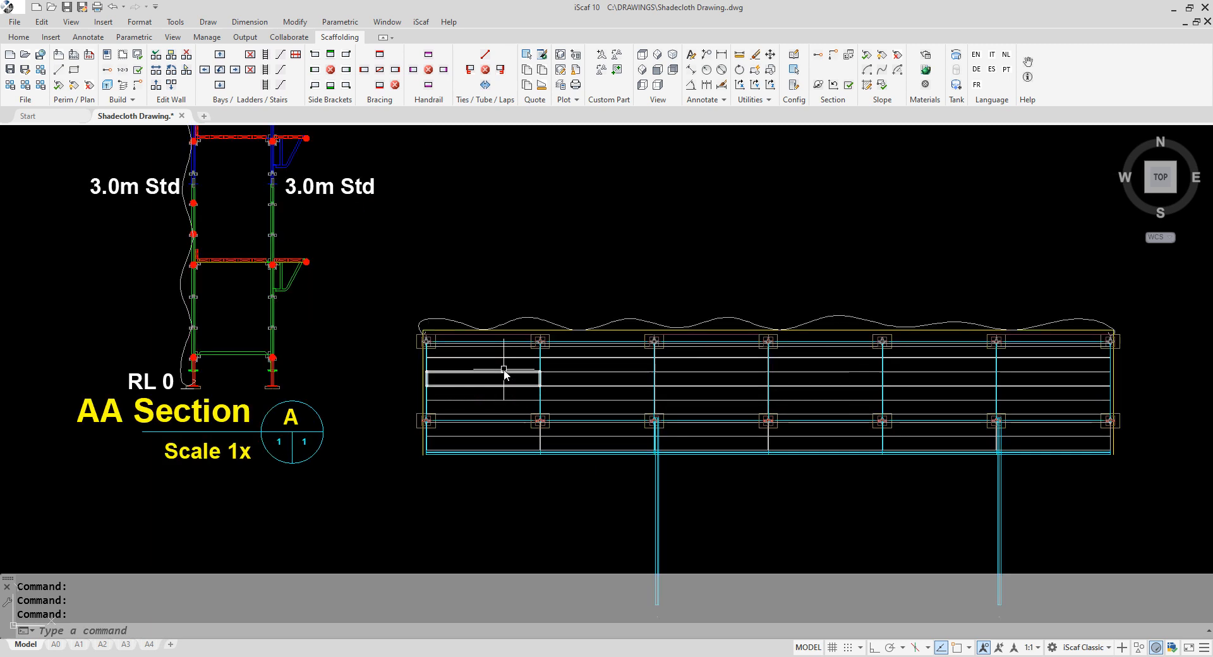
{"action": "left_click", "coordinate": [424, 331]}
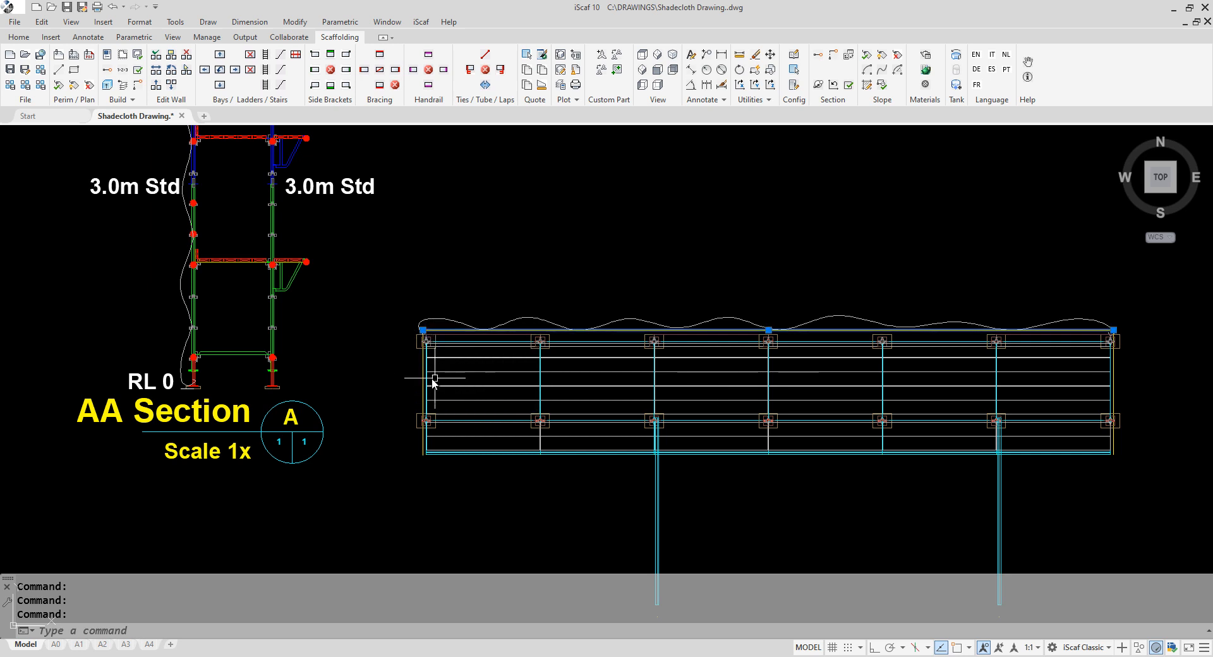
{"action": "scroll", "coordinate": [423, 376], "scroll_direction": "up", "scroll_amount": 2}
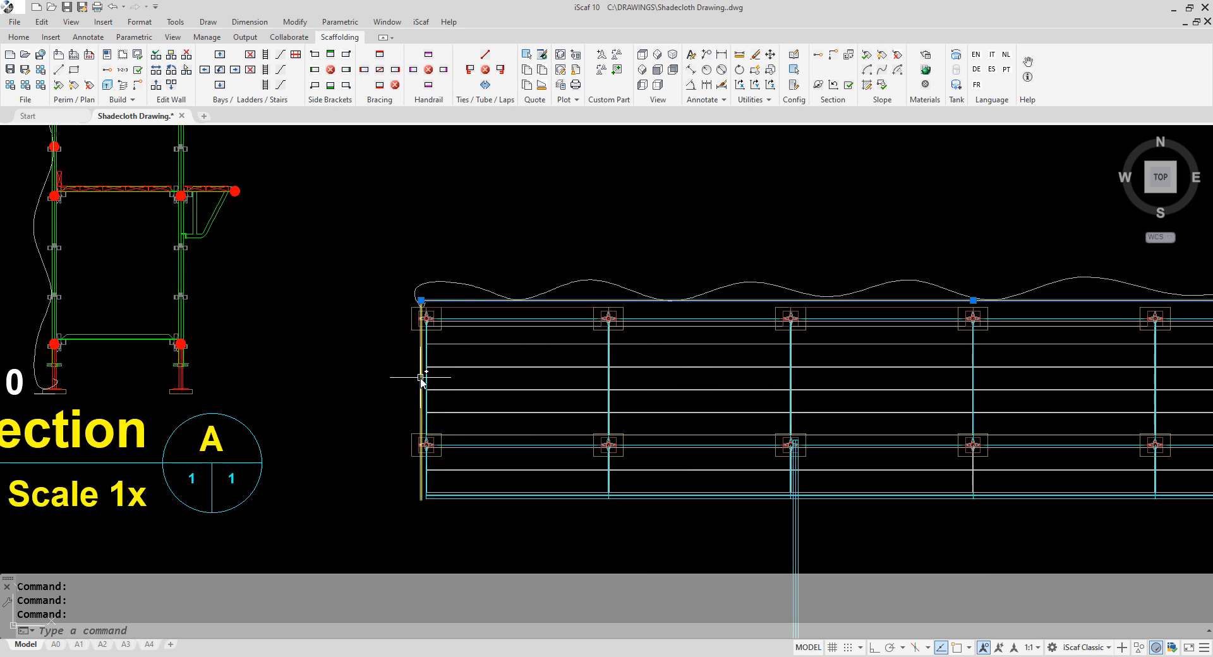
{"action": "left_click", "coordinate": [421, 375]}
{"action": "scroll", "coordinate": [1086, 355], "scroll_direction": "down", "scroll_amount": 4}
{"action": "middle_click_drag", "start_coordinate": [1019, 456], "coordinate": [768, 458]}
{"action": "scroll", "coordinate": [948, 357], "scroll_direction": "up", "scroll_amount": 4}
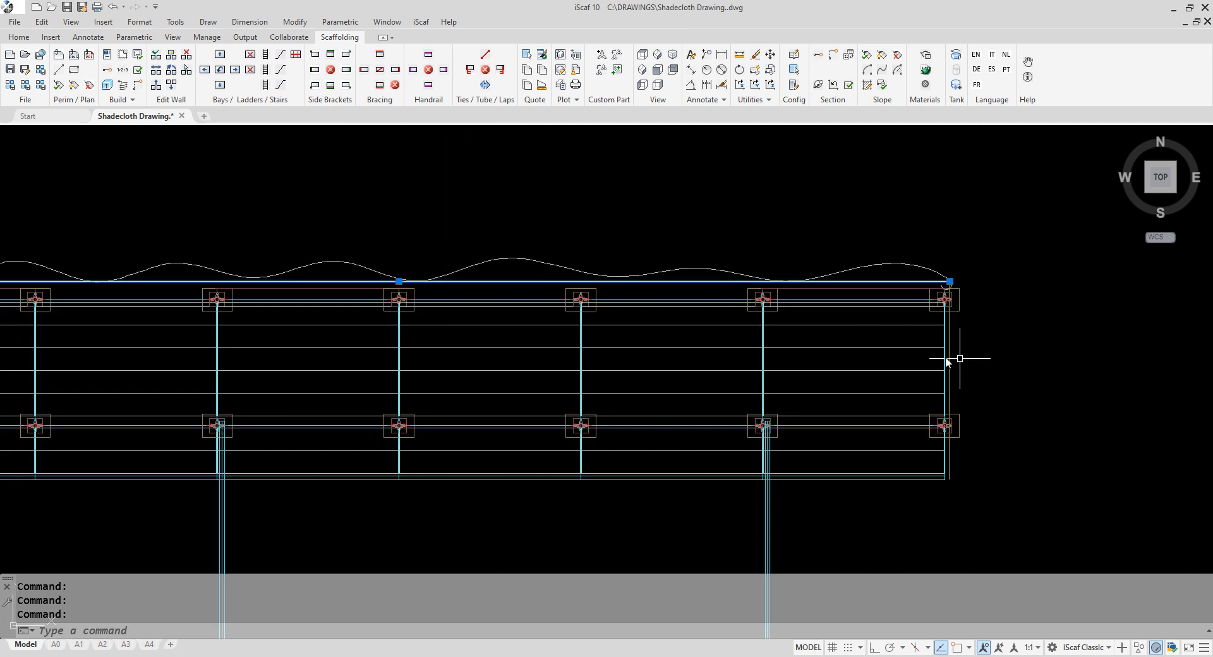
{"action": "scroll", "coordinate": [992, 369], "scroll_direction": "down", "scroll_amount": 2}
{"action": "right_click", "coordinate": [992, 367]}
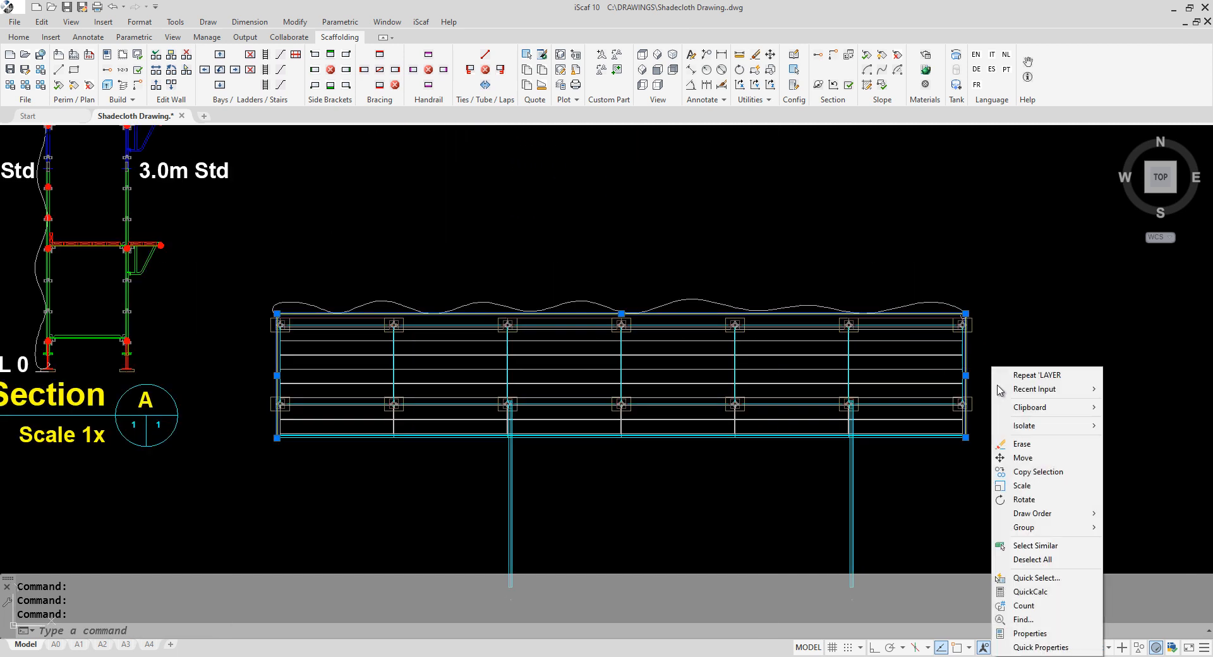
{"action": "left_click", "coordinate": [1035, 633]}
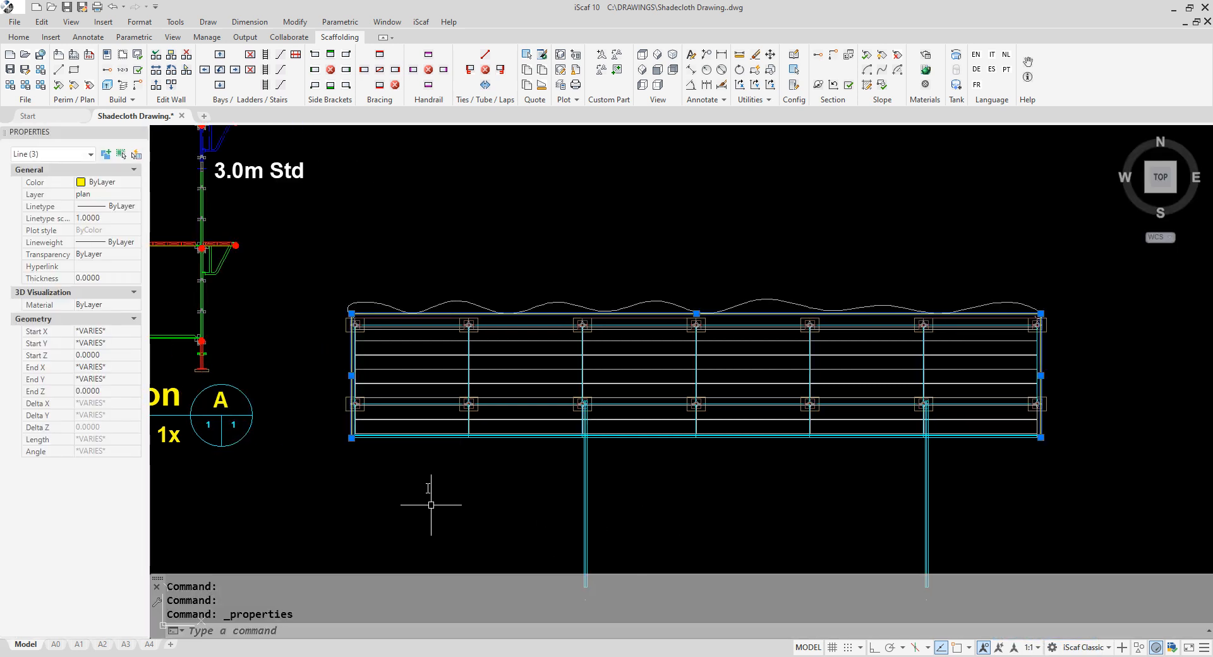
{"action": "left_click", "coordinate": [95, 276]}
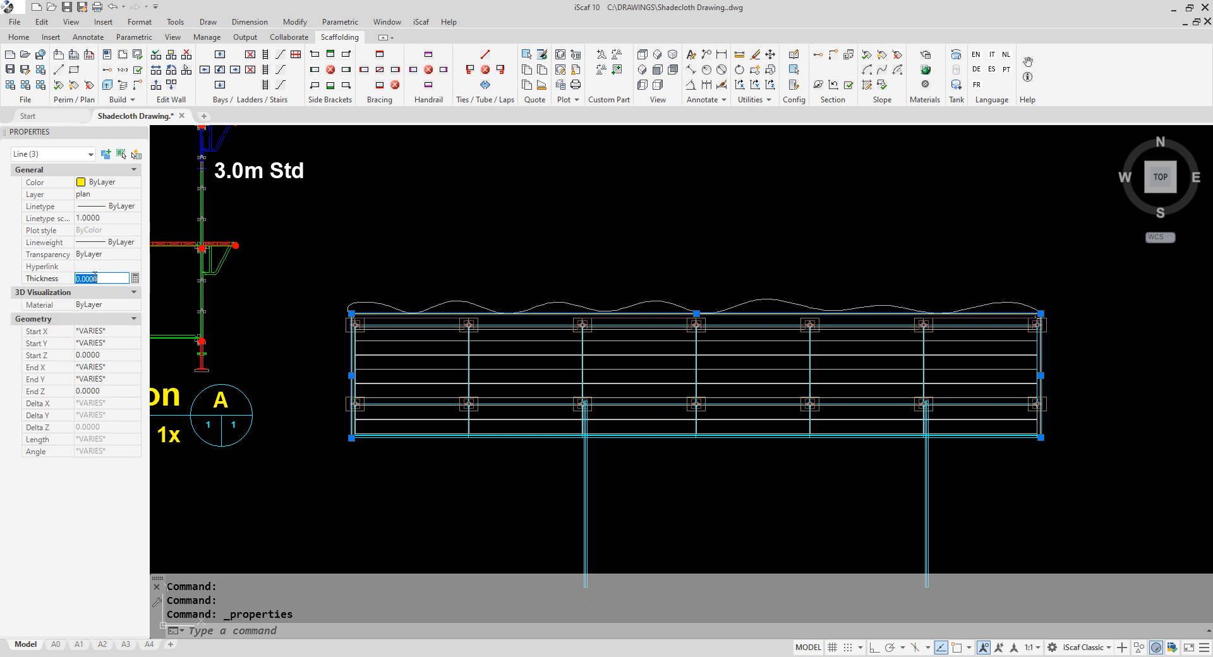
{"action": "type", "text": "100"}
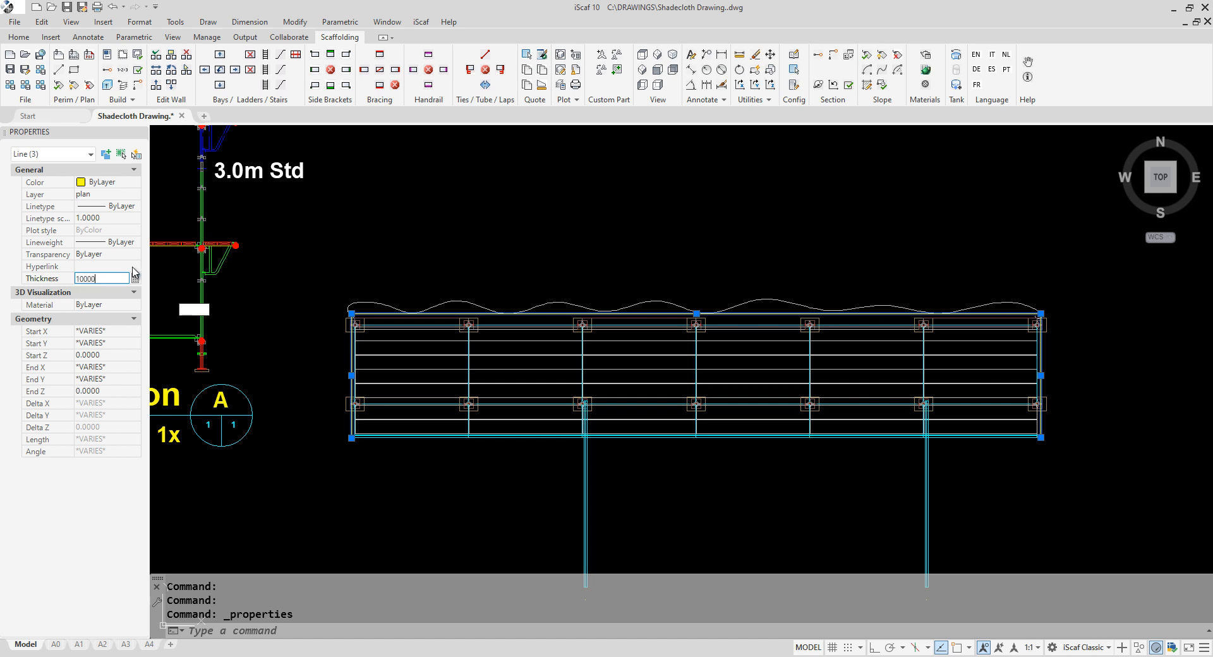
{"action": "left_click", "coordinate": [103, 198]}
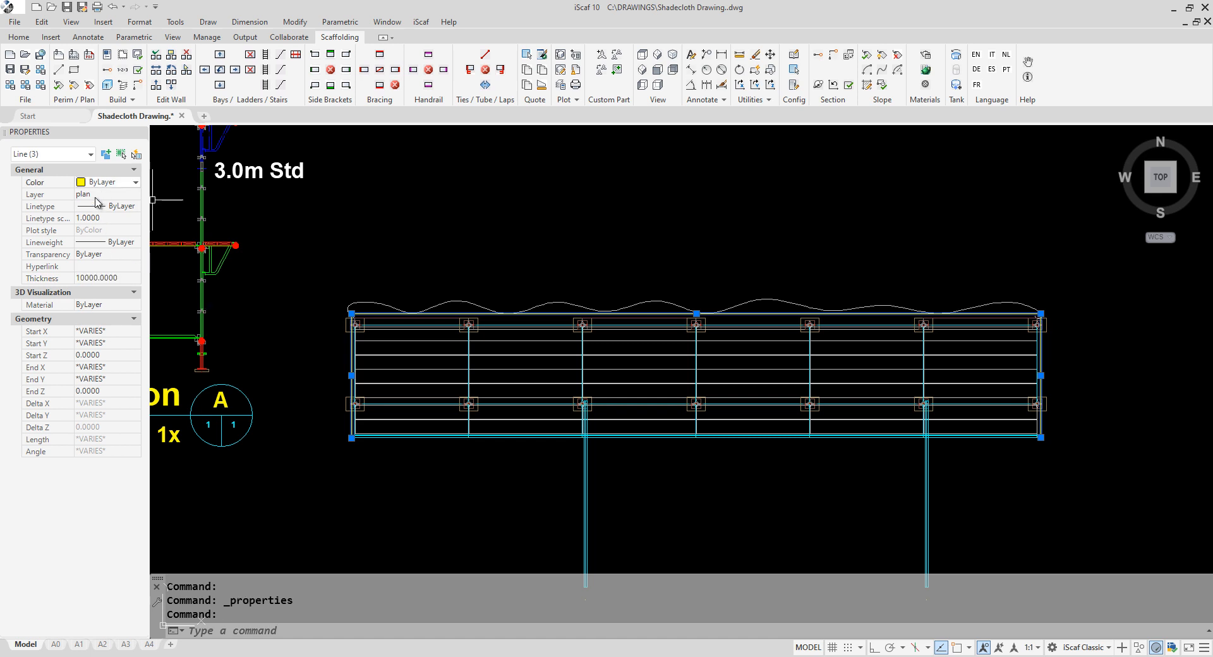
Step: Move the three selected guide lines from the plan layer to the "Shadecloth Layer"
{"action": "left_click", "coordinate": [97, 199]}
{"action": "scroll", "coordinate": [103, 247], "scroll_direction": "up", "scroll_amount": 5}
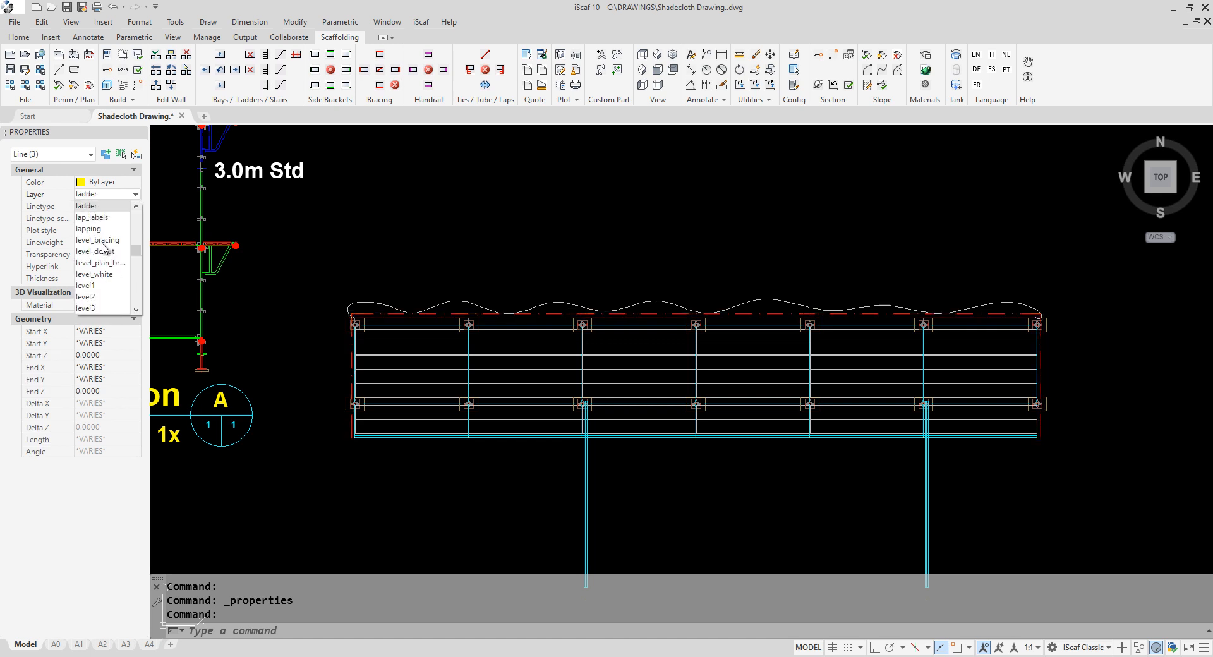
{"action": "scroll", "coordinate": [103, 248], "scroll_direction": "down", "scroll_amount": 5}
{"action": "left_click", "coordinate": [105, 302]}
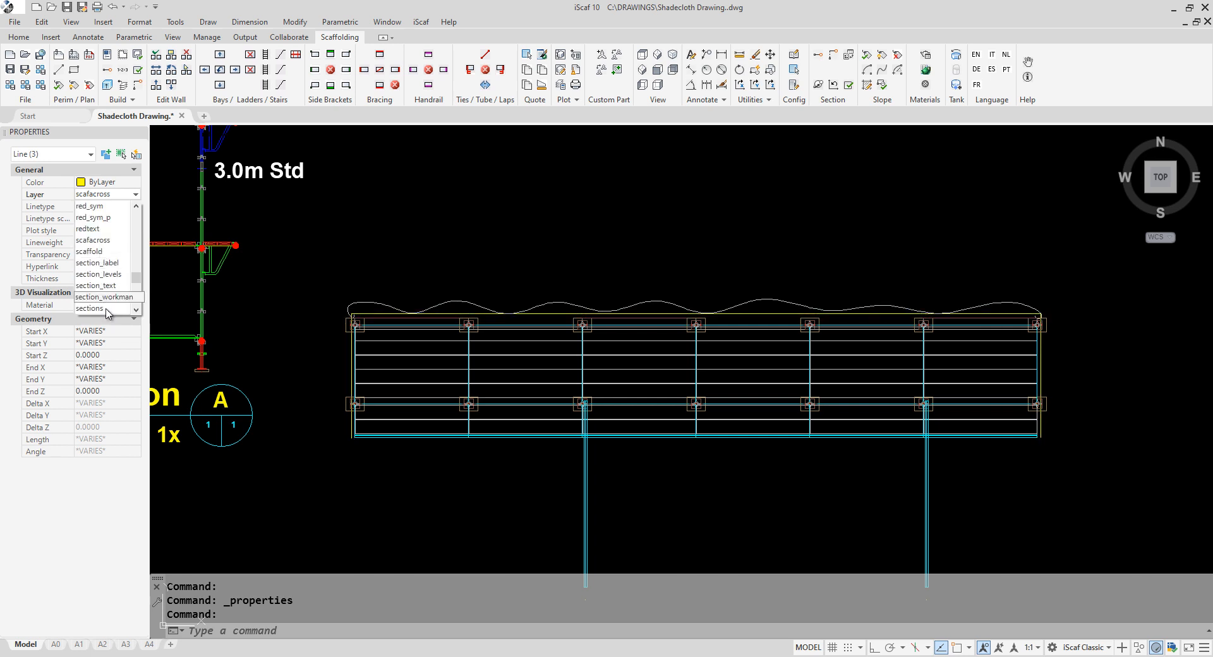
{"action": "scroll", "coordinate": [107, 307], "scroll_direction": "down", "scroll_amount": 1}
{"action": "left_click", "coordinate": [112, 284]}
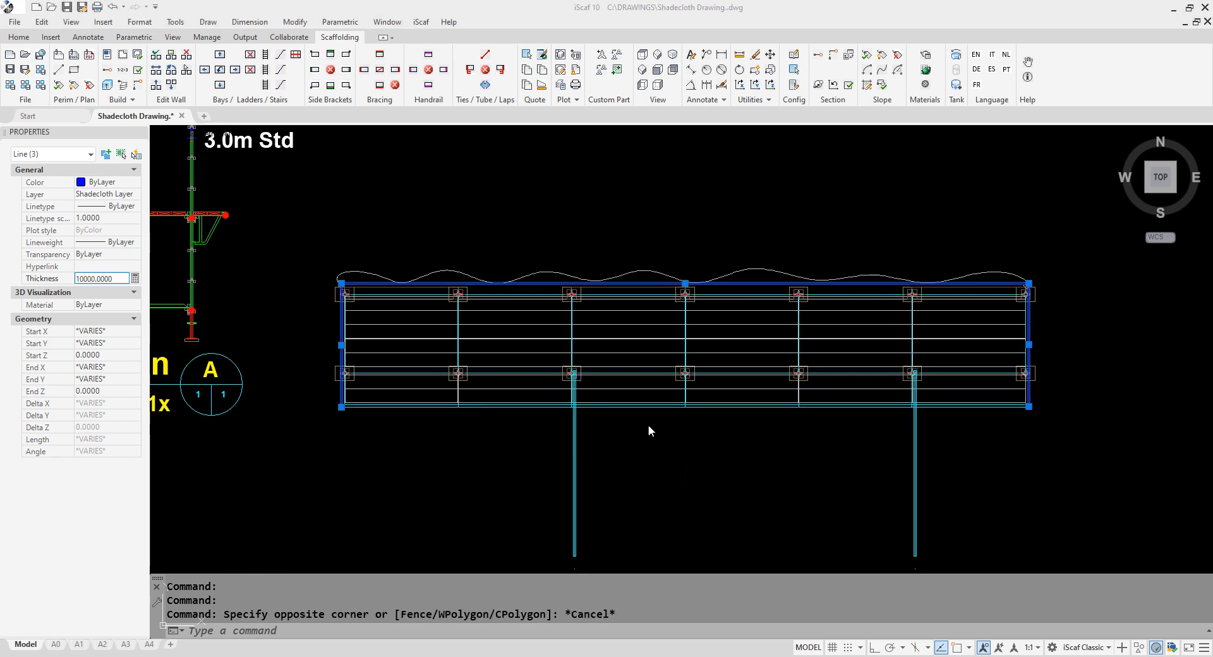
Step: Run the DV command to show the scaffold and its extruded guide lines in a 3D view
{"action": "scroll", "coordinate": [651, 427], "scroll_direction": "down", "scroll_amount": 2}
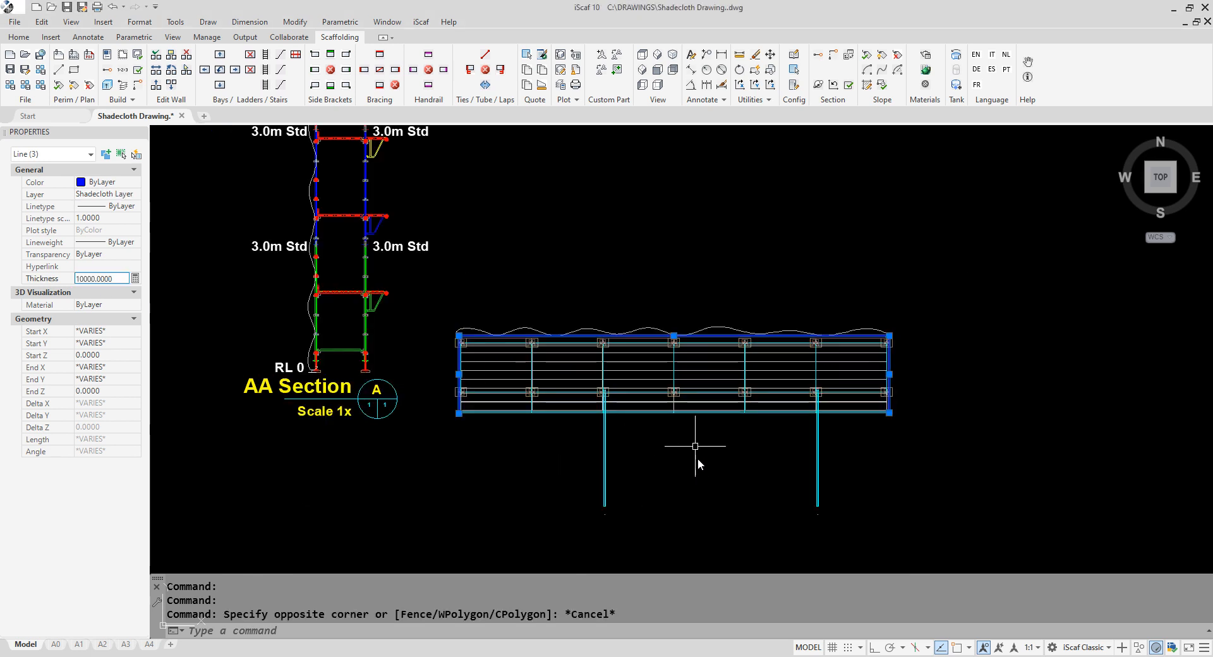
{"action": "middle_click_drag", "start_coordinate": [702, 486], "coordinate": [693, 437]}
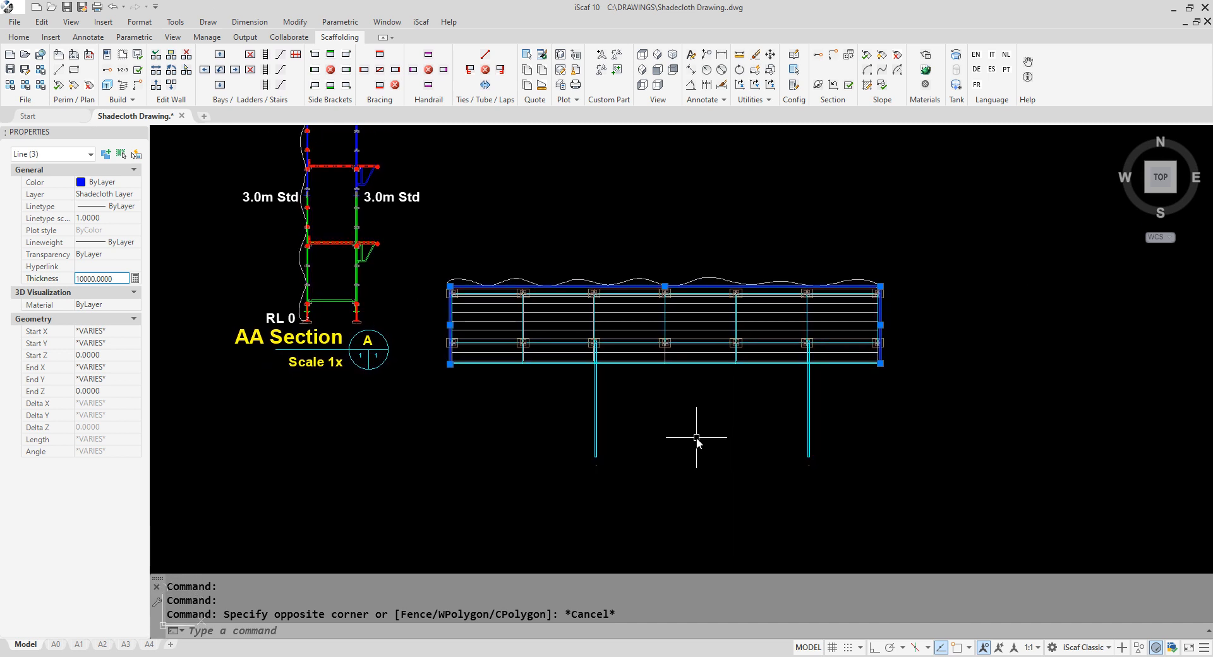
{"action": "type", "text": "DV"}
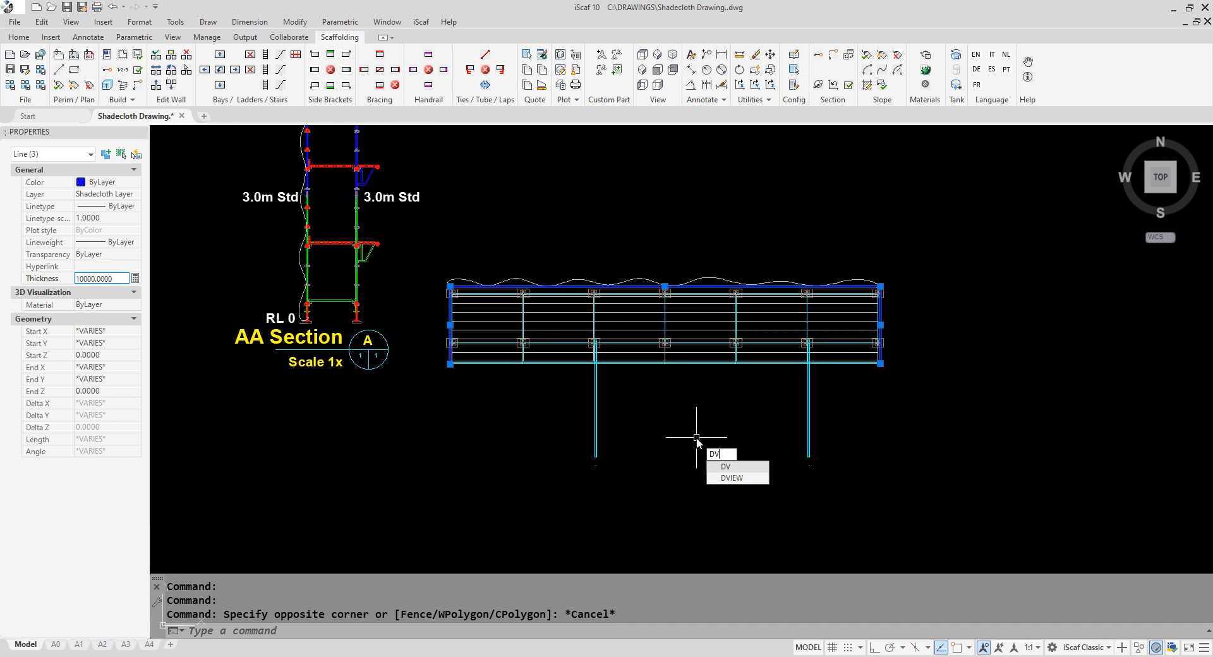
{"action": "key", "text": "Return"}
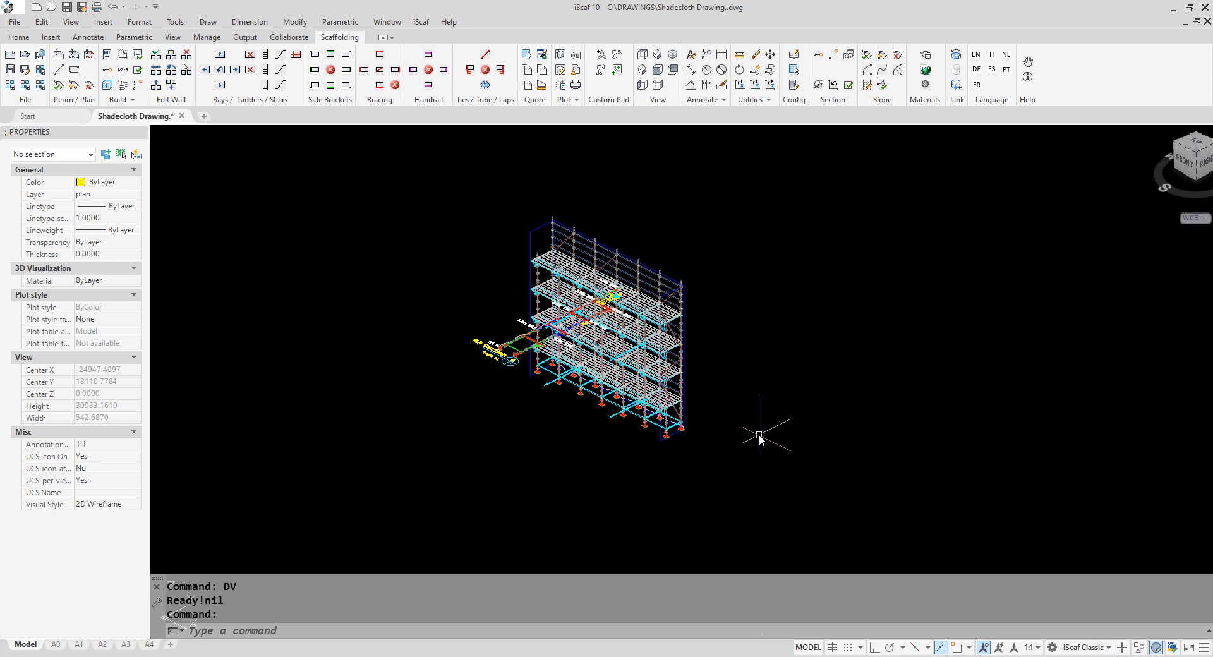
{"action": "scroll", "coordinate": [759, 435], "scroll_direction": "up", "scroll_amount": 2}
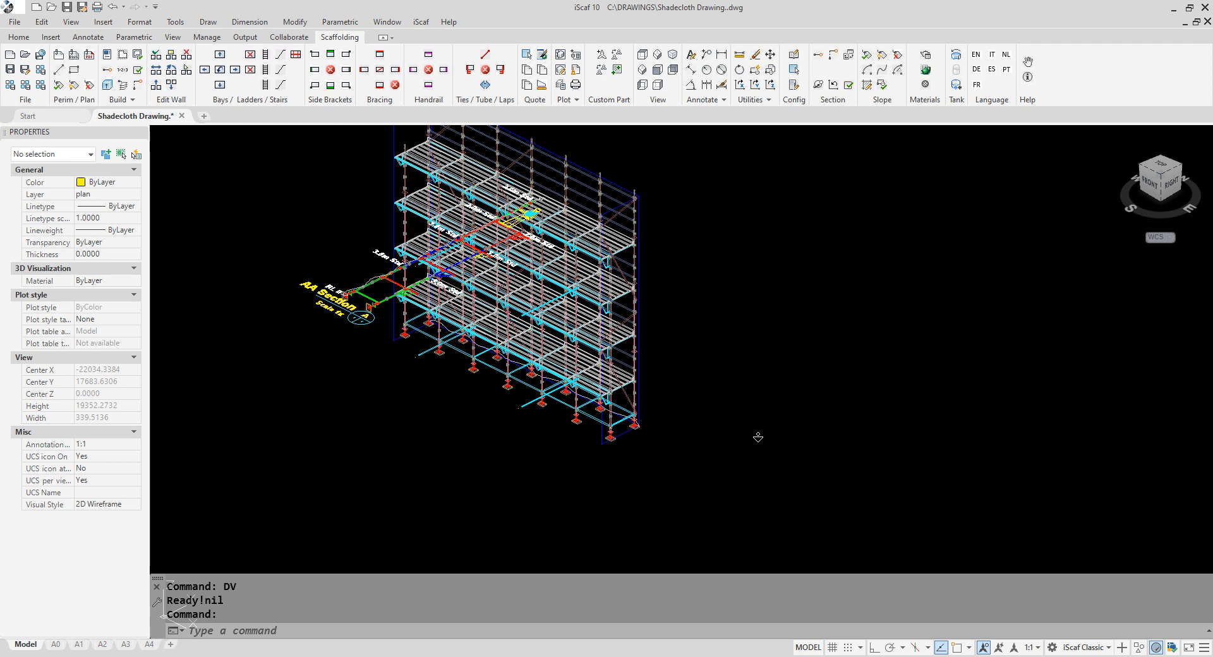
{"action": "middle_click_drag", "start_coordinate": [756, 433], "coordinate": [775, 490]}
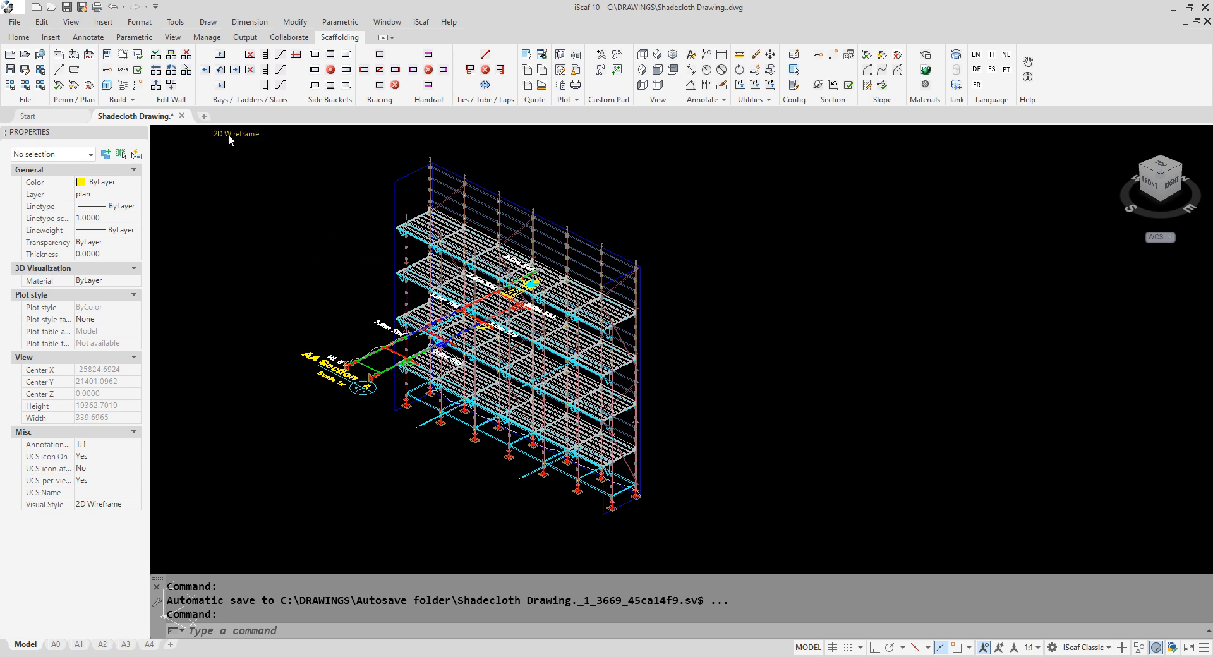
Step: Change the visual style to Realistic and orbit the model to inspect the shadecloth from the scaffold's front
{"action": "left_click", "coordinate": [230, 140]}
{"action": "left_click", "coordinate": [265, 207]}
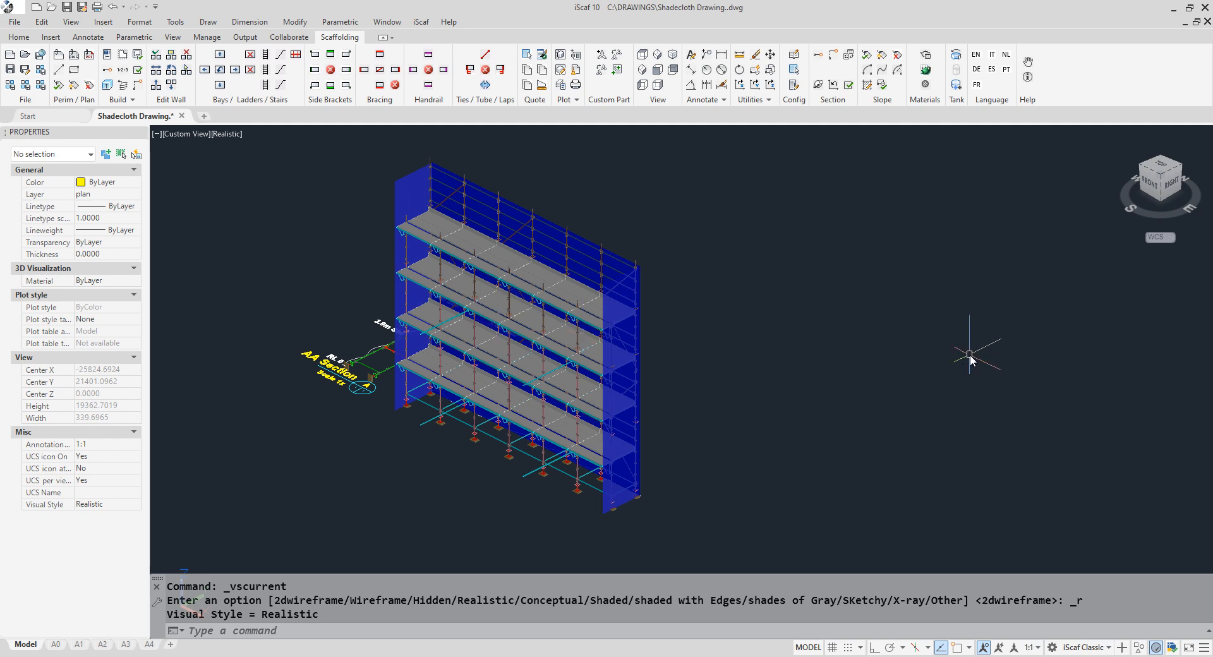
{"action": "middle_click_drag", "start_coordinate": [970, 358], "coordinate": [312, 310], "text": "shift"}
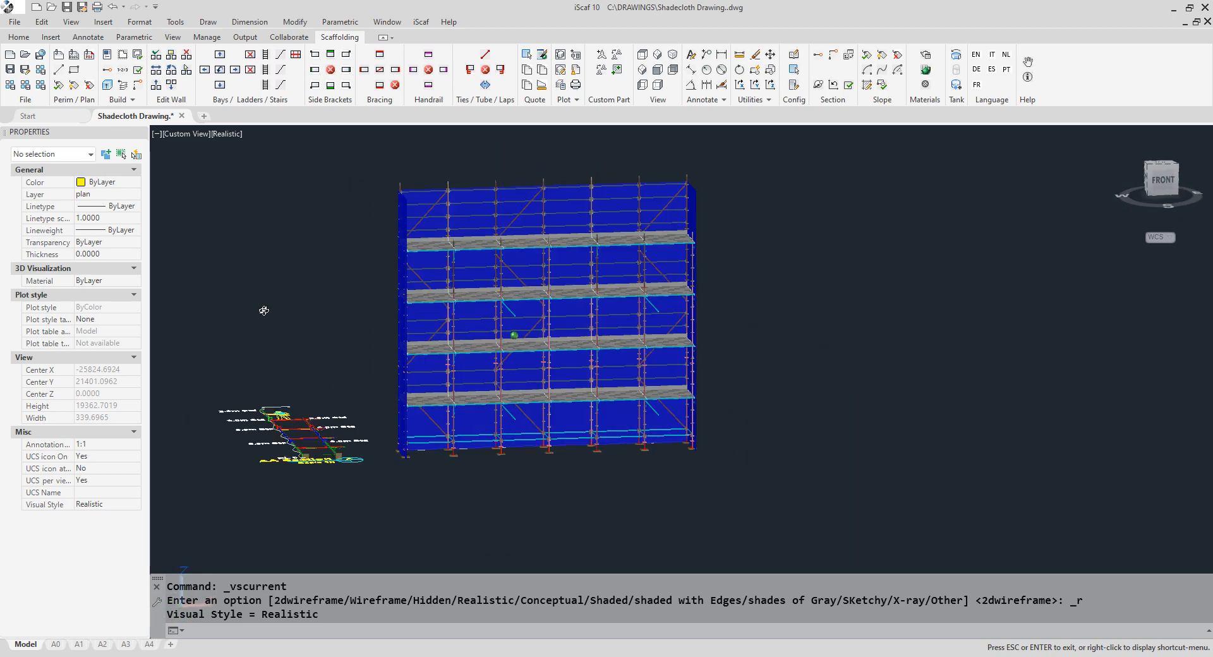